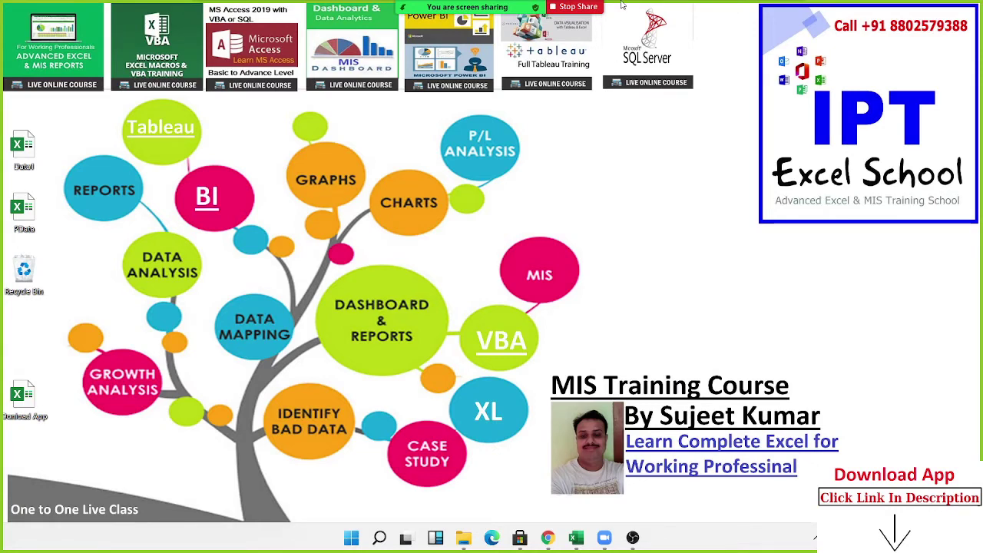
Step: Check the meeting participants list, then move the Zoom sharing controls out of the way
left_click(404, 29)
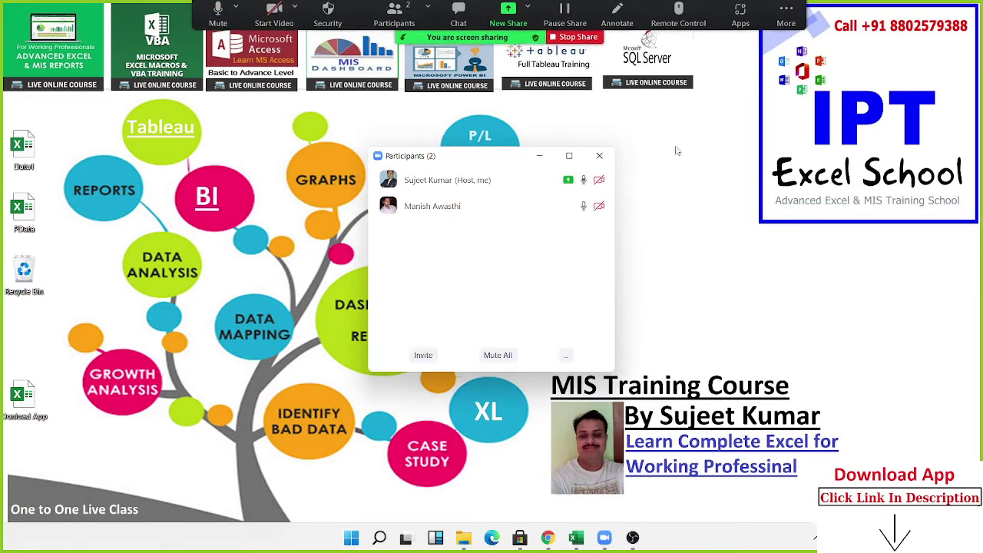
left_click(600, 162)
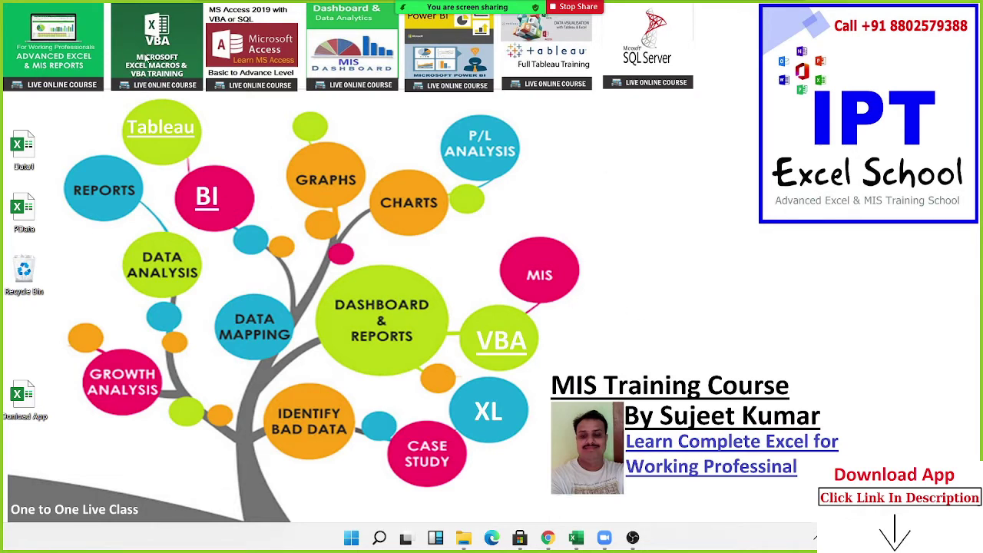
mouse_move(253, 68)
left_mouse_down()
mouse_move(360, 61)
mouse_move(129, 6)
left_mouse_up()
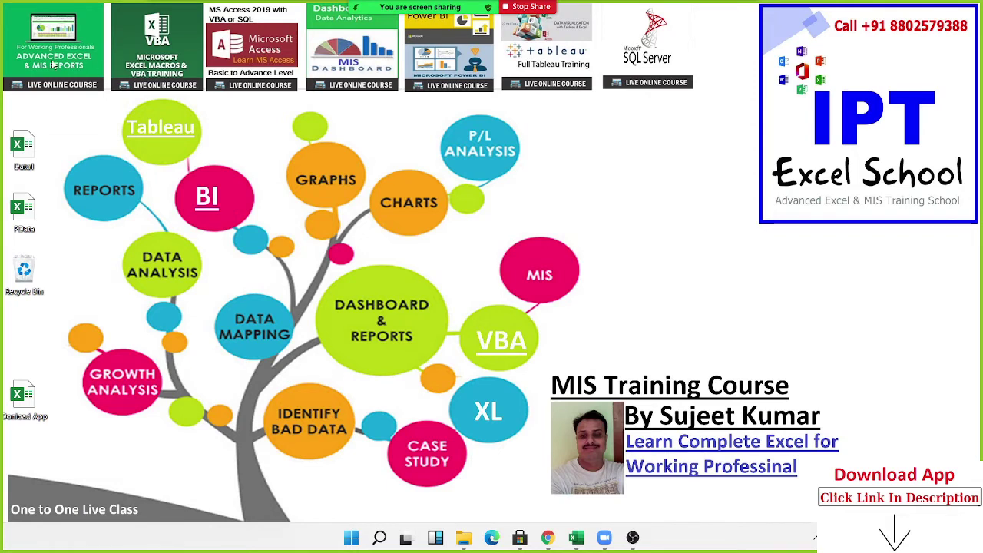
Step: Search Windows for 'access', then dismiss the results to return to the desktop
key("super")
type("access")
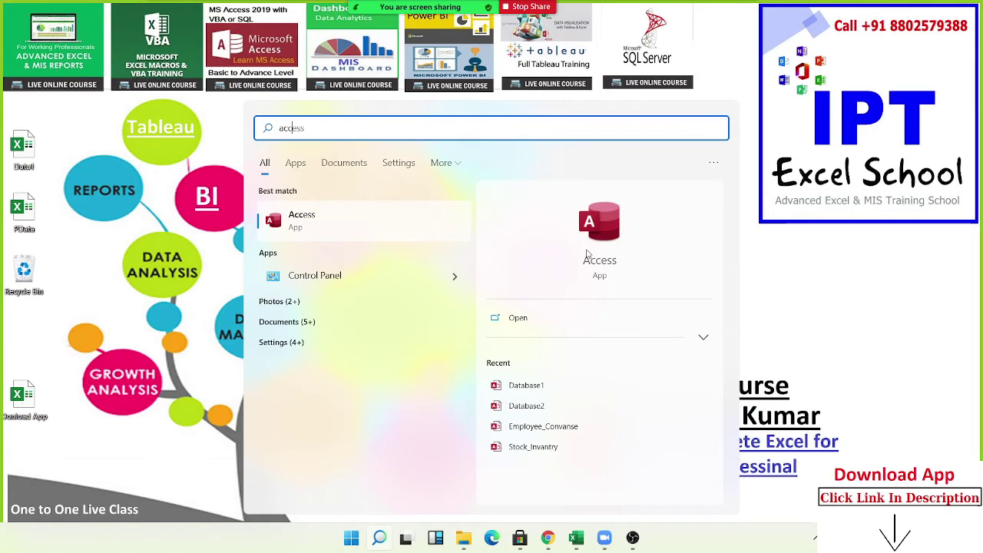
left_click(893, 281)
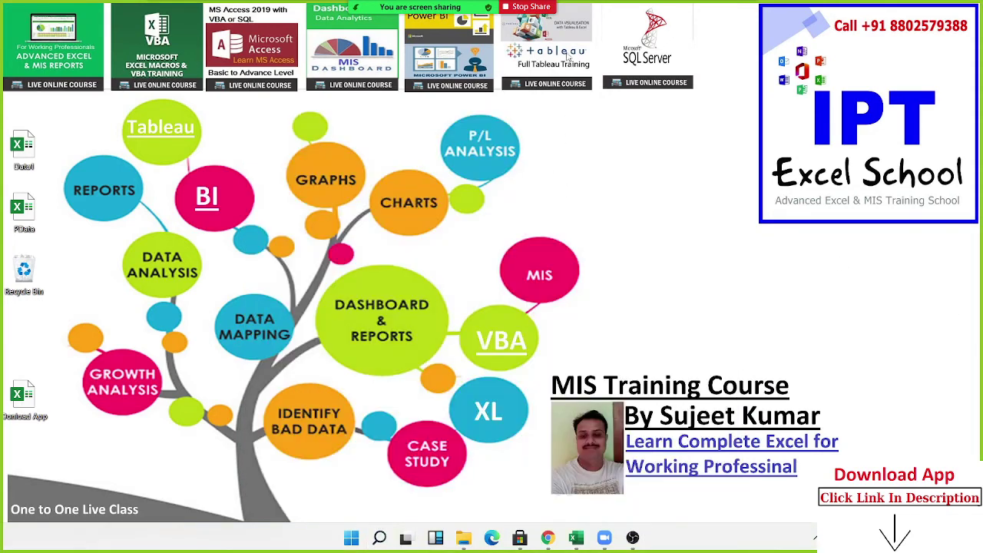
mouse_move(706, 12)
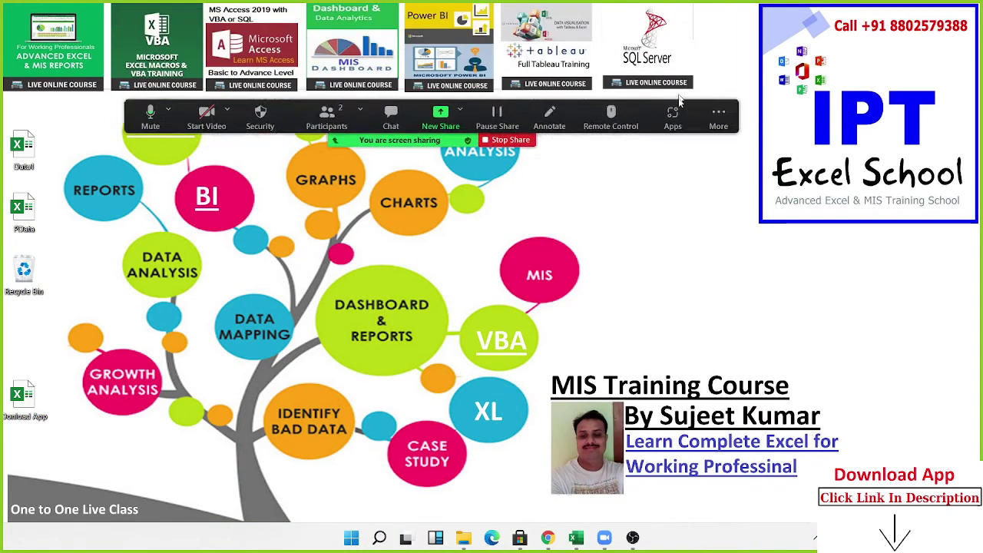
left_click_drag(335, 140, 458, 189)
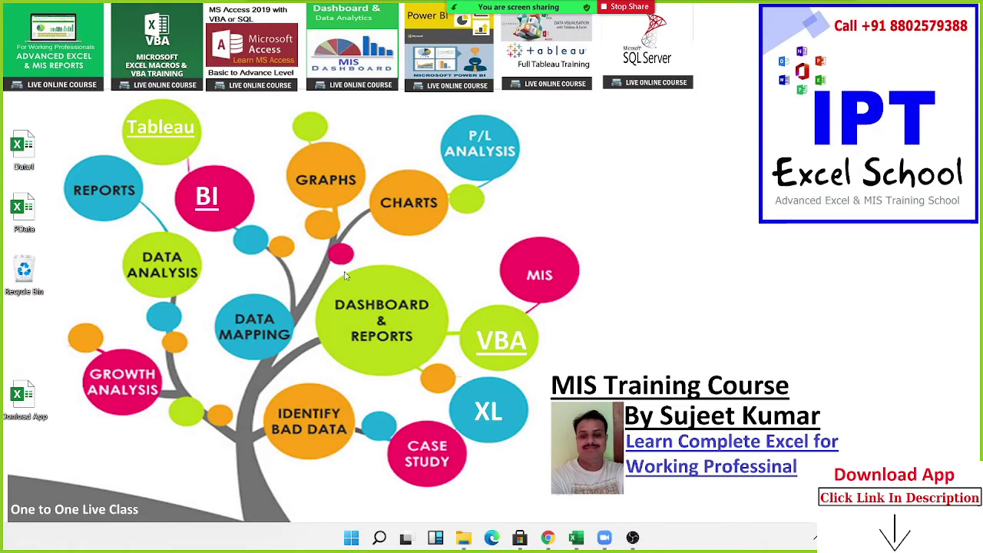
Step: Open the MS Access Database course page in Chrome and scroll to the Expert Level course table
left_click(546, 537)
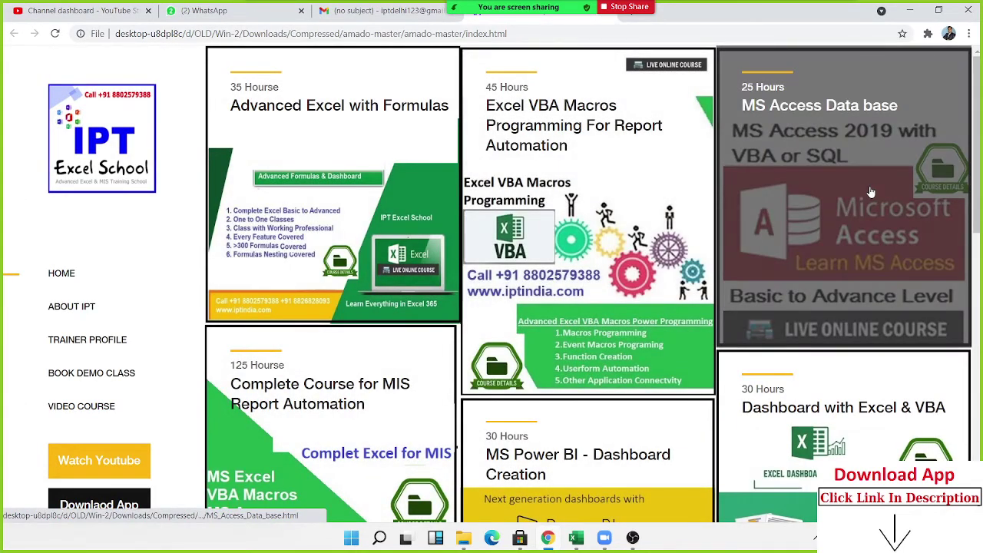
left_click(870, 192)
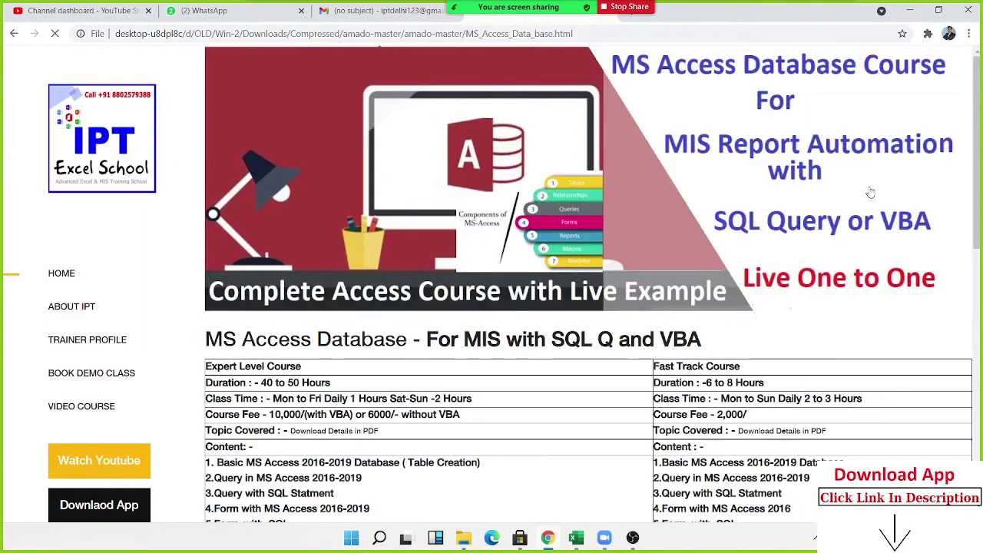
scroll(852, 196, "down", 2)
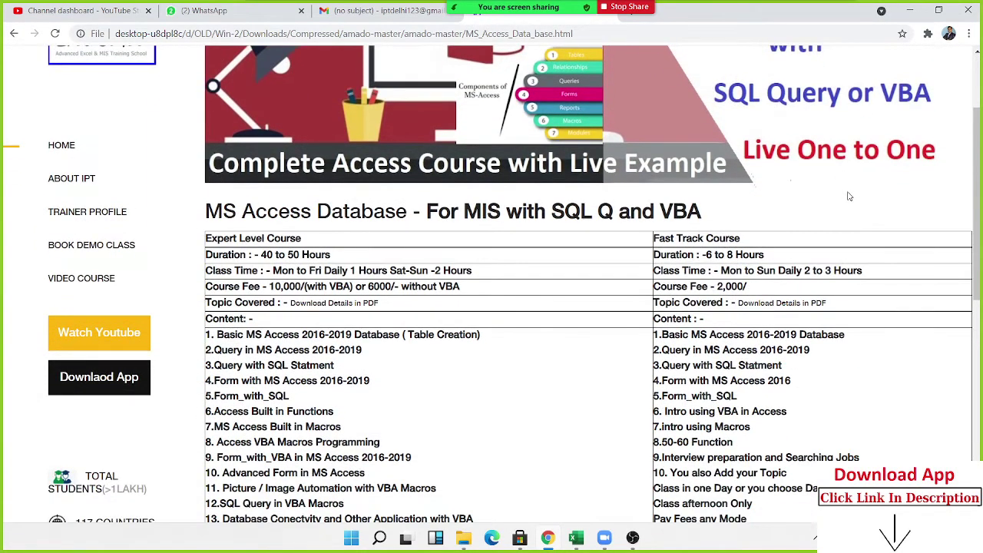
scroll(849, 197, "up", 2)
scroll(849, 196, "down", 2)
scroll(848, 196, "down", 1)
triple_click(304, 174)
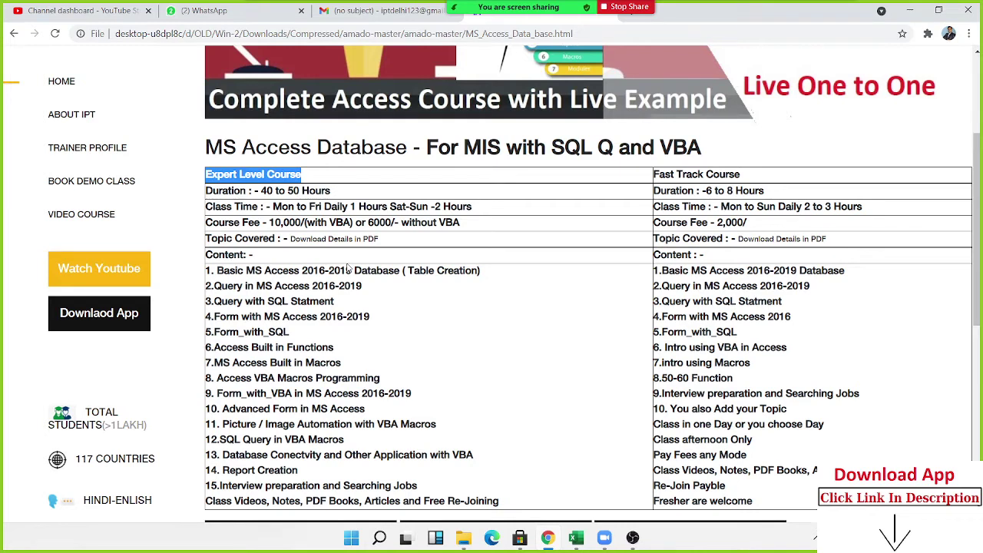
left_click(756, 177)
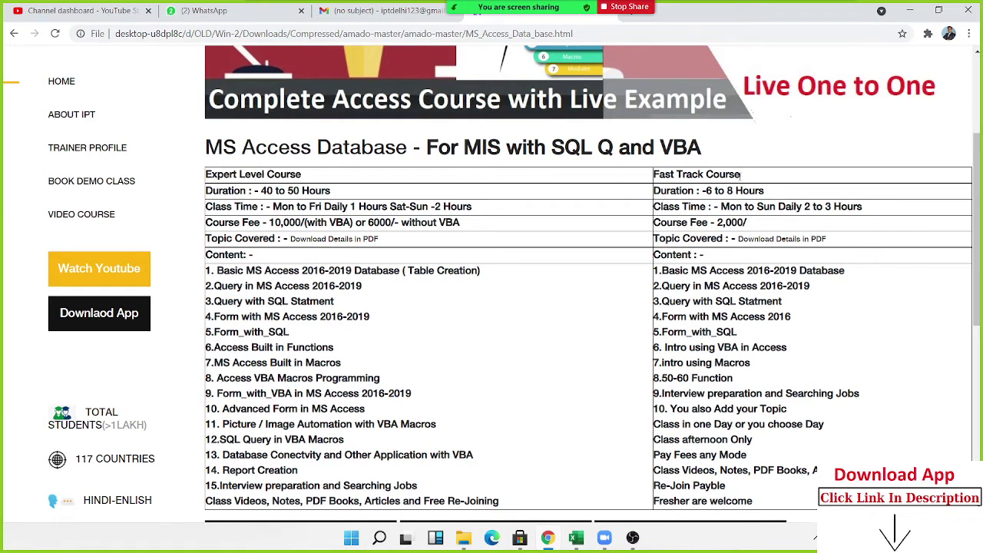
triple_click(740, 175)
left_click(387, 469)
left_click_drag(273, 191, 261, 190)
left_click(266, 190)
double_click(373, 206)
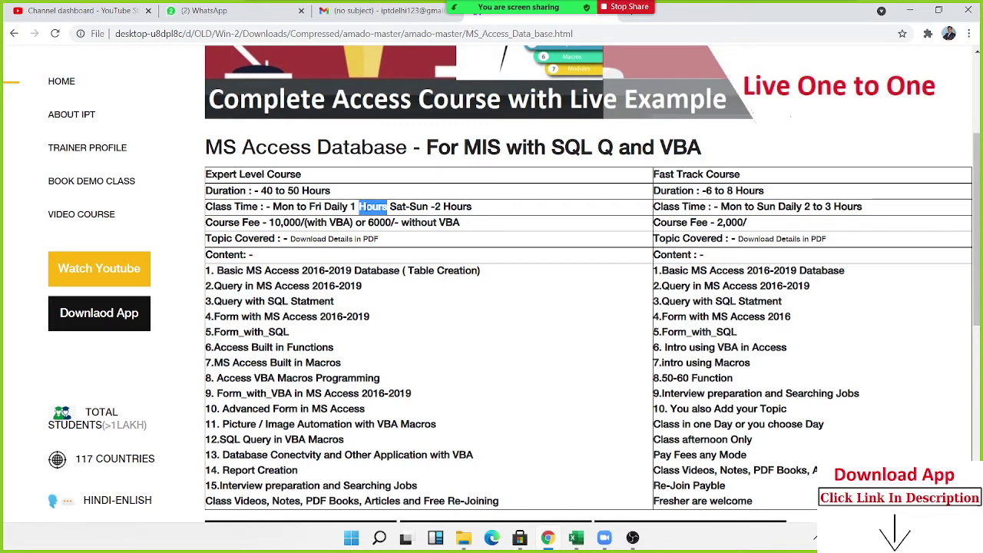
left_click(365, 207)
double_click(366, 206)
double_click(419, 222)
triple_click(419, 222)
scroll(417, 230, "down", 1)
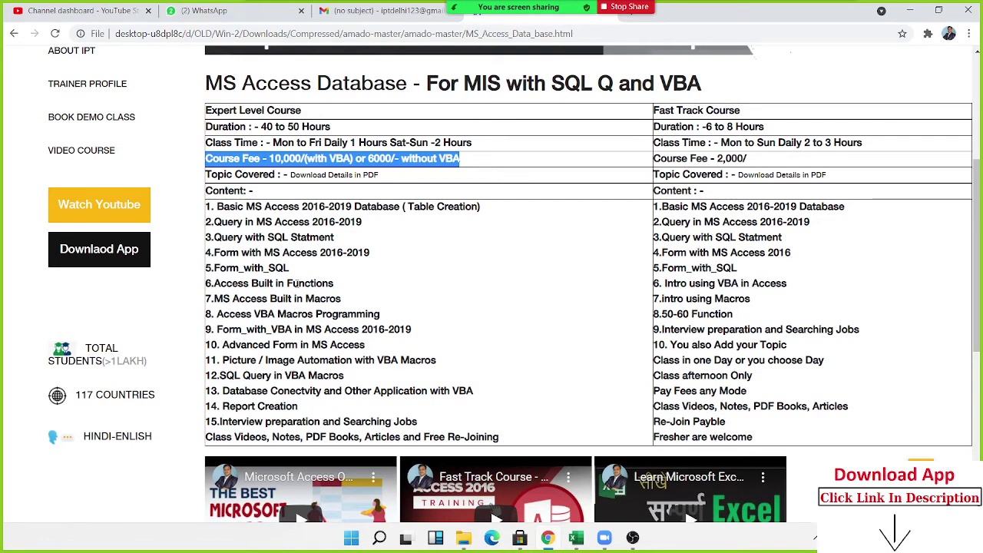
double_click(282, 206)
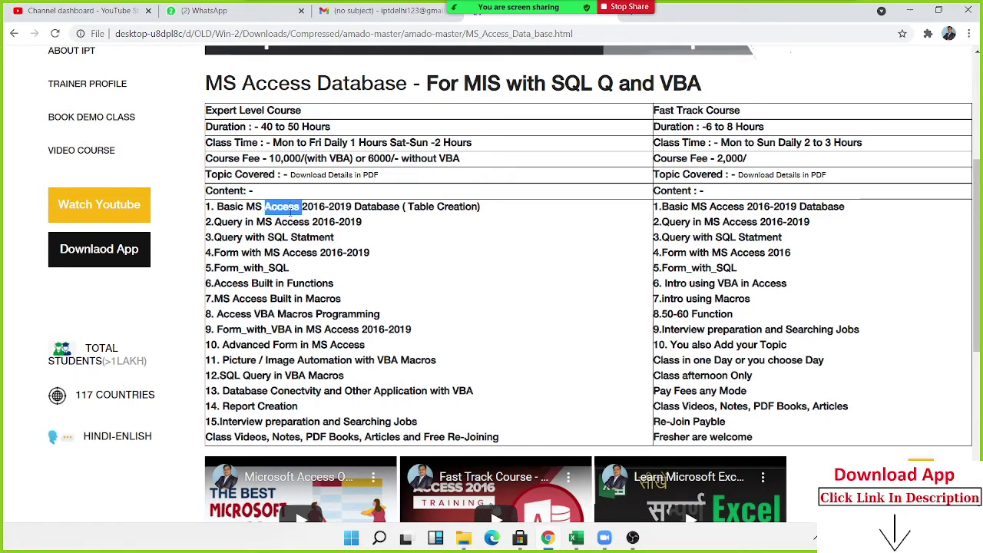
double_click(292, 222)
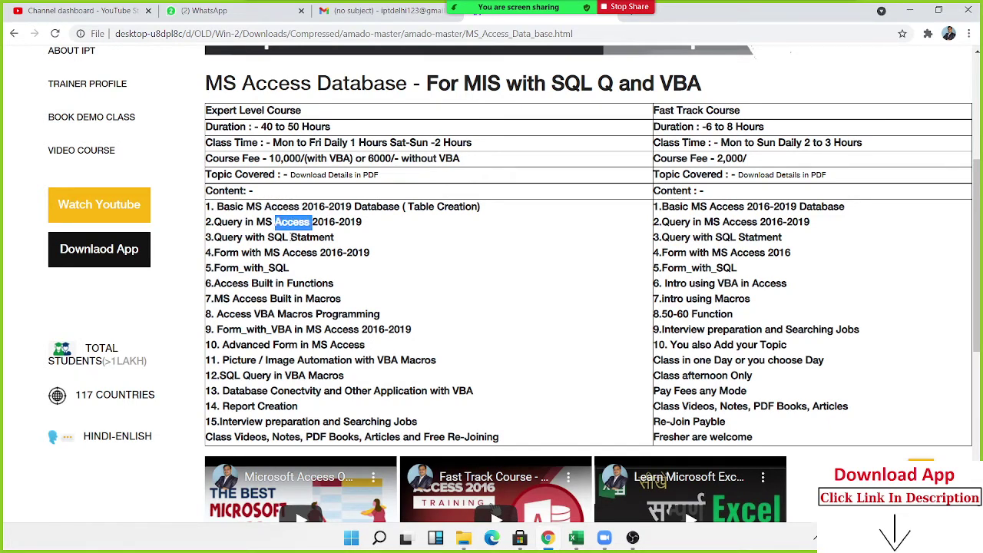
triple_click(292, 237)
double_click(296, 253)
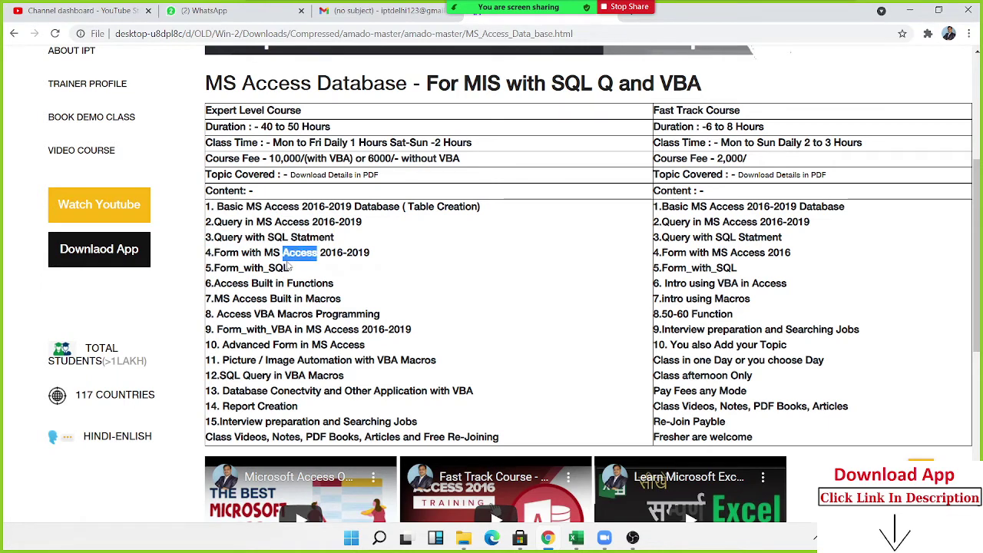
double_click(288, 268)
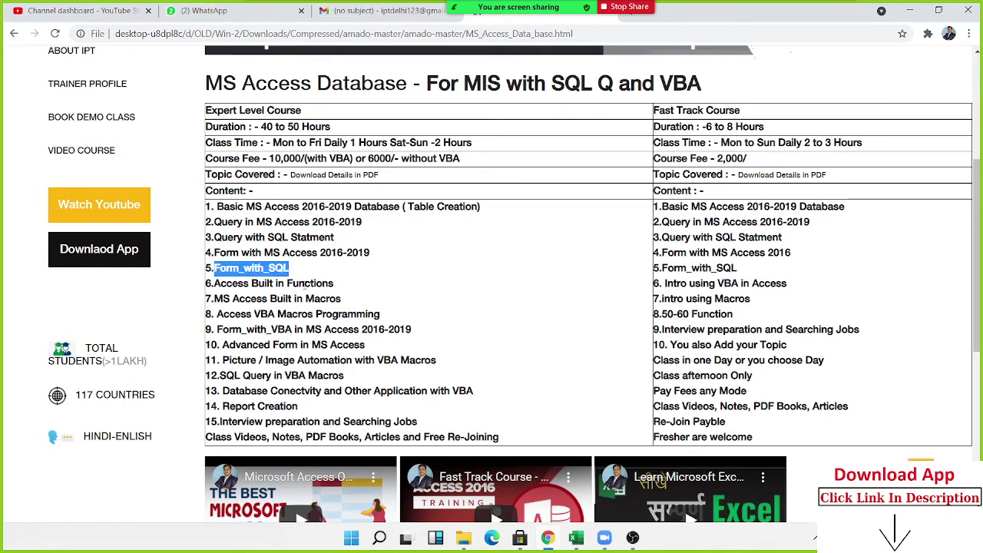
left_click(308, 280)
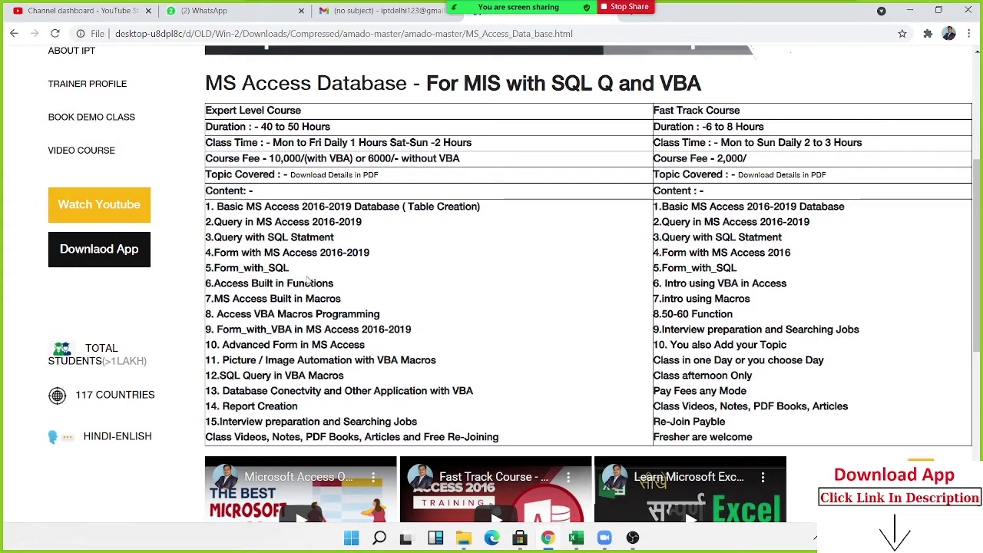
double_click(309, 283)
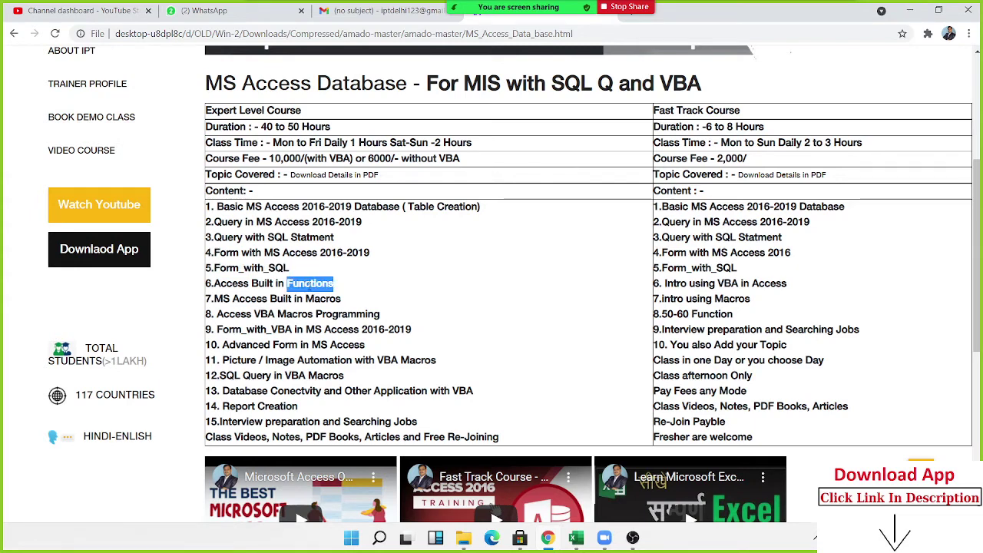
double_click(312, 298)
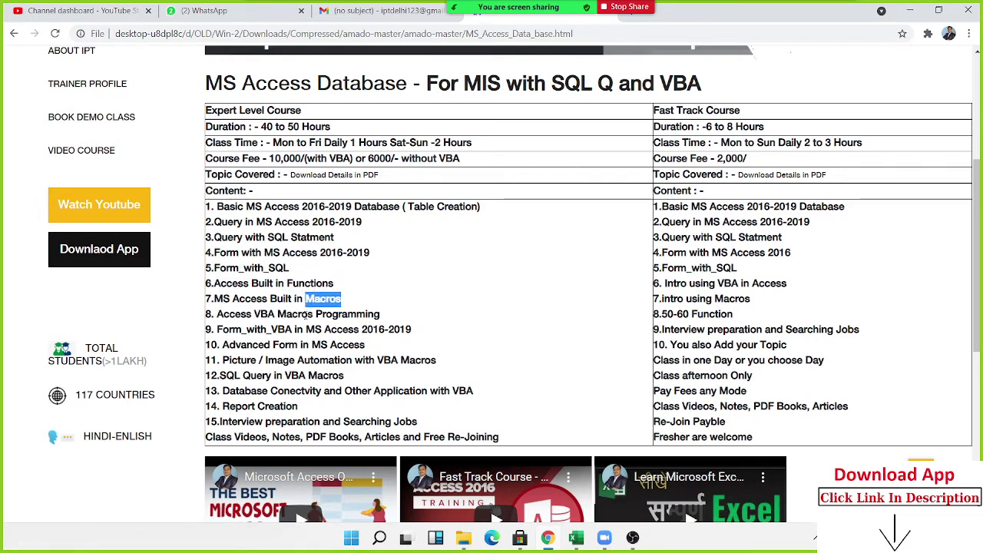
scroll(310, 311, "down", 1)
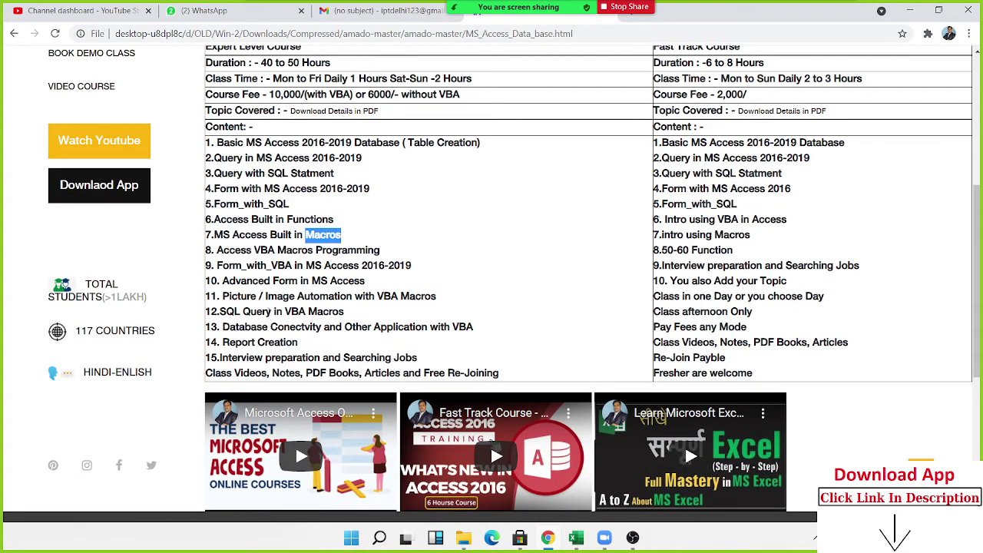
left_click(270, 323)
triple_click(269, 311)
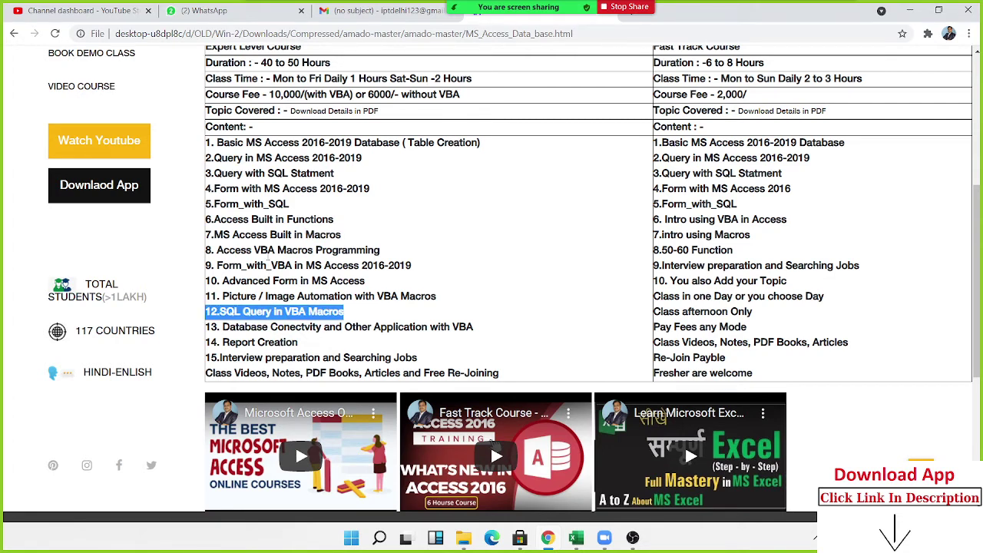
left_click(271, 327)
triple_click(270, 327)
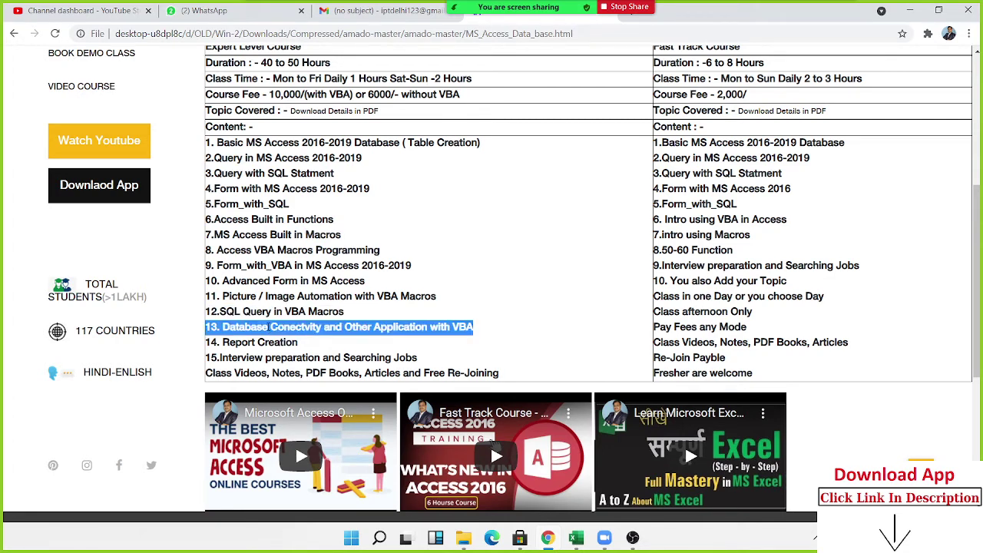
left_click(272, 341)
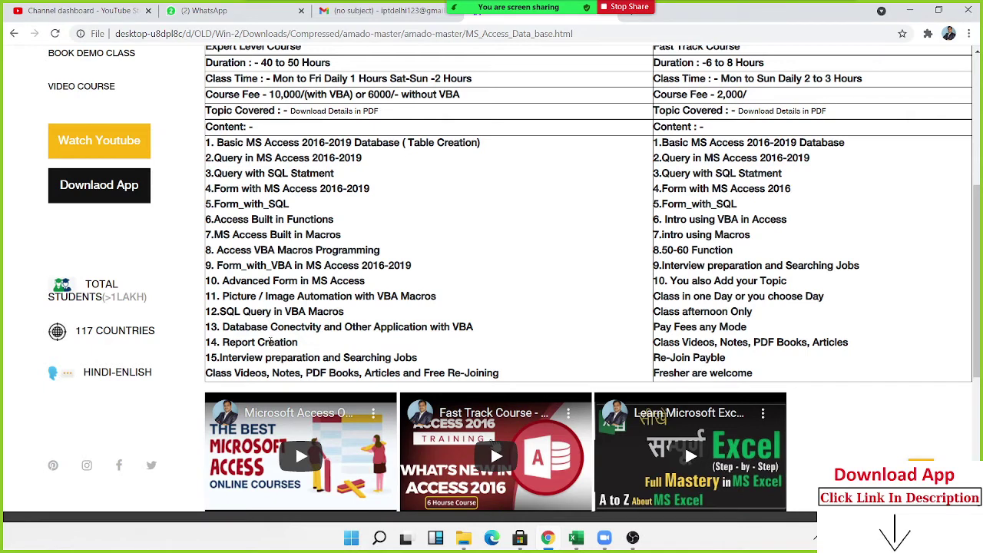
triple_click(271, 343)
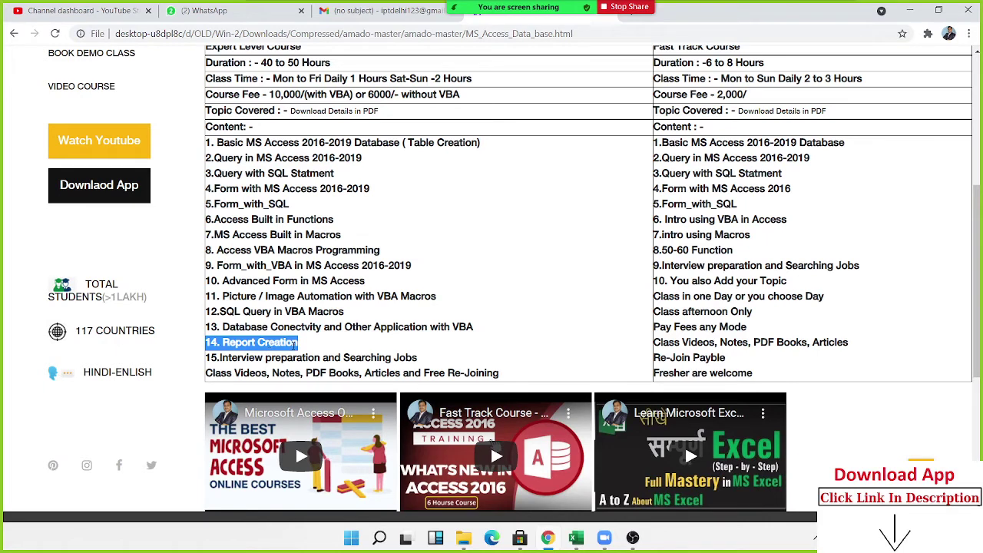
double_click(270, 373)
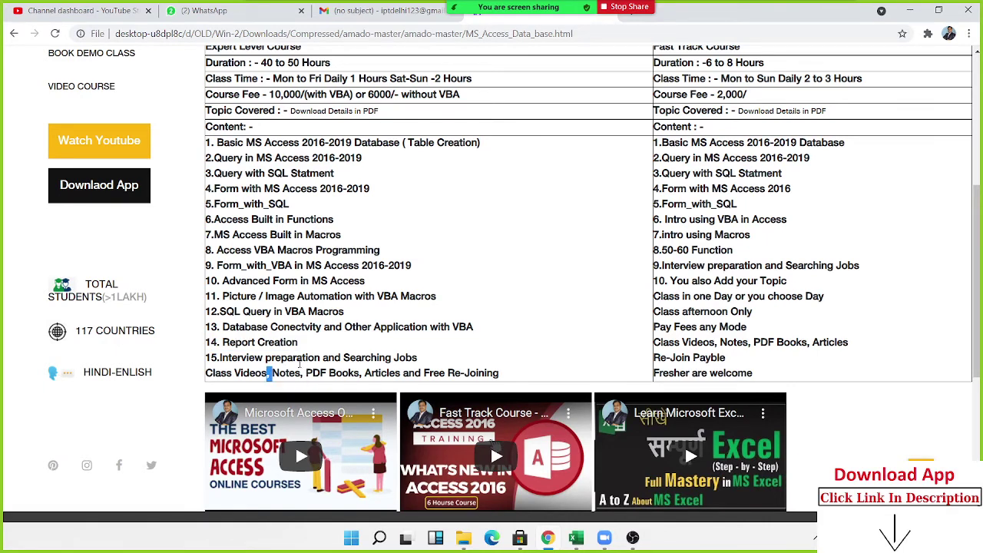
left_click(438, 372)
left_click_drag(425, 371, 501, 371)
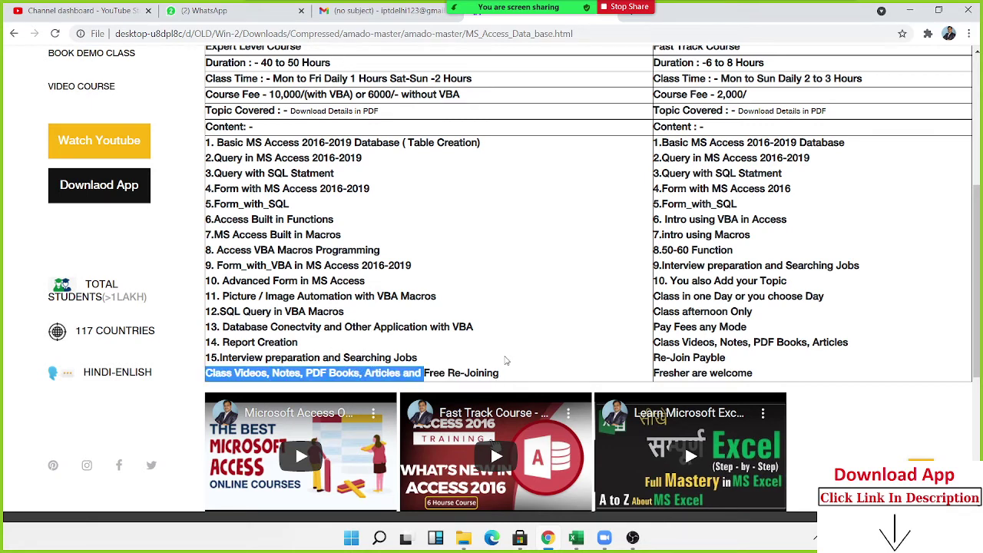
scroll(501, 371, "up", 1)
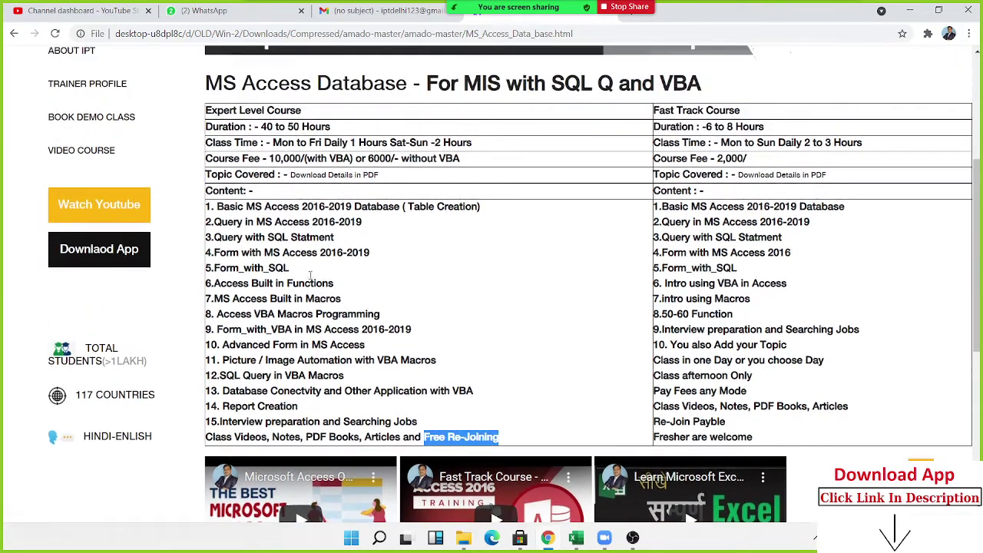
Step: Open the MS_Access_Course.pdf outline and scroll through its first topics
left_click(322, 176)
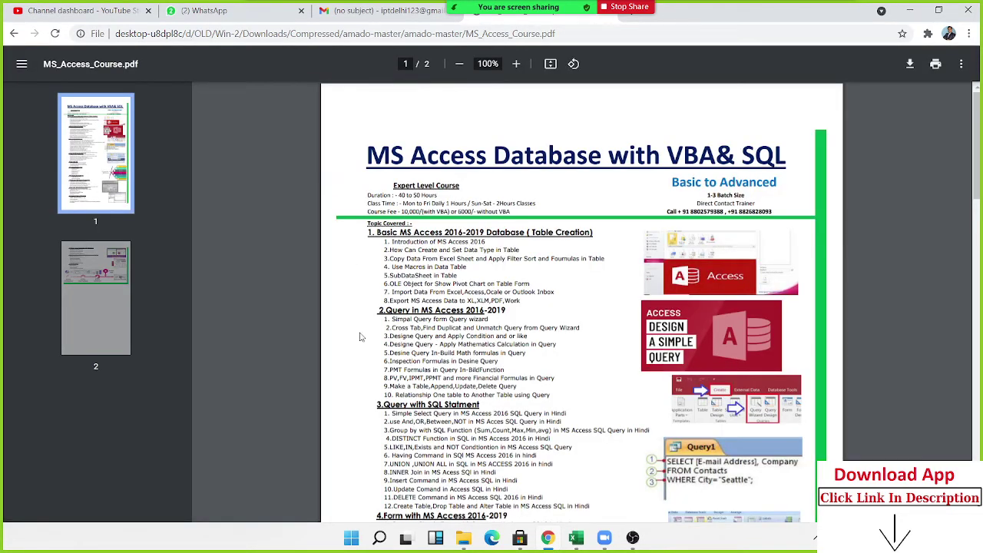
scroll(436, 322, "up", 2)
scroll(437, 321, "up", 2)
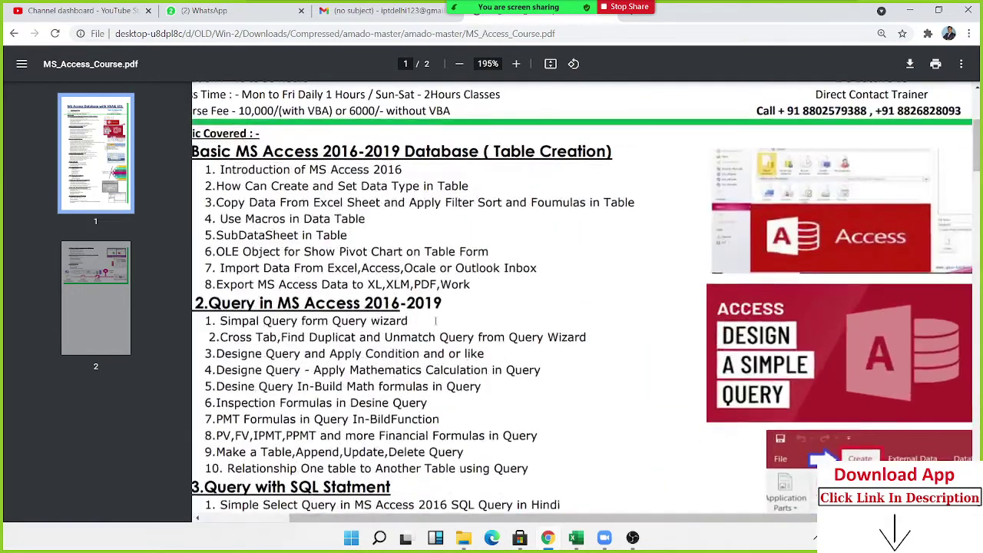
scroll(443, 321, "down", 1)
scroll(442, 320, "up", 2)
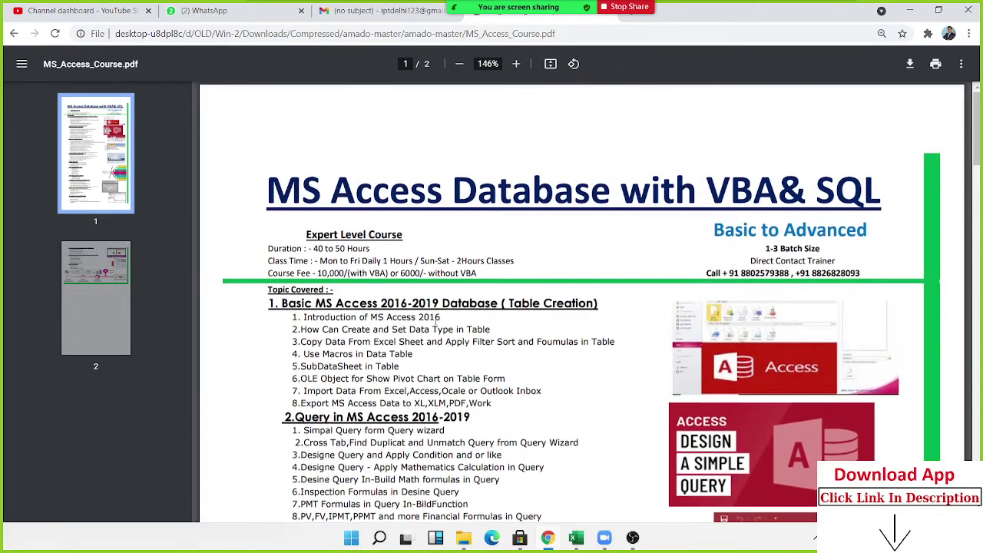
scroll(435, 327, "down", 1)
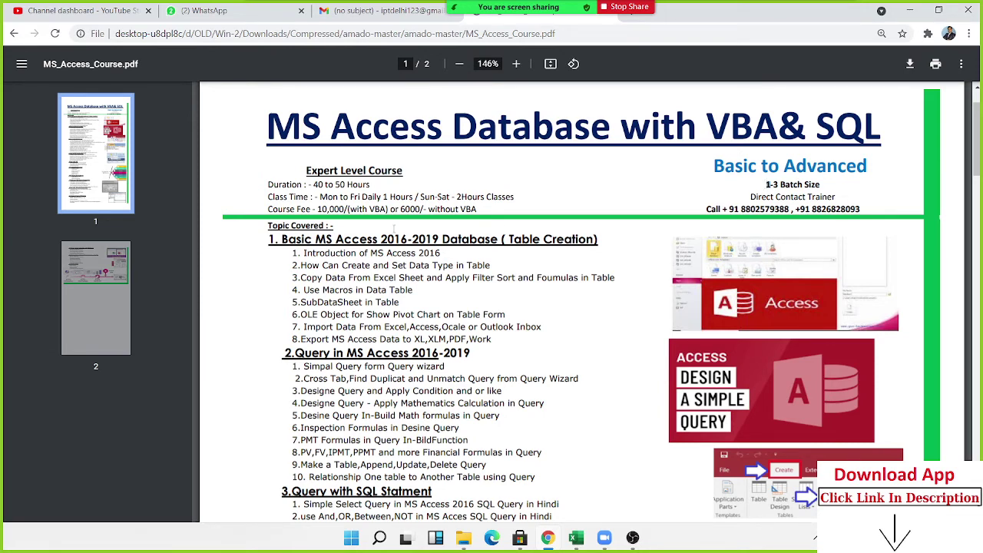
scroll(441, 267, "down", 2)
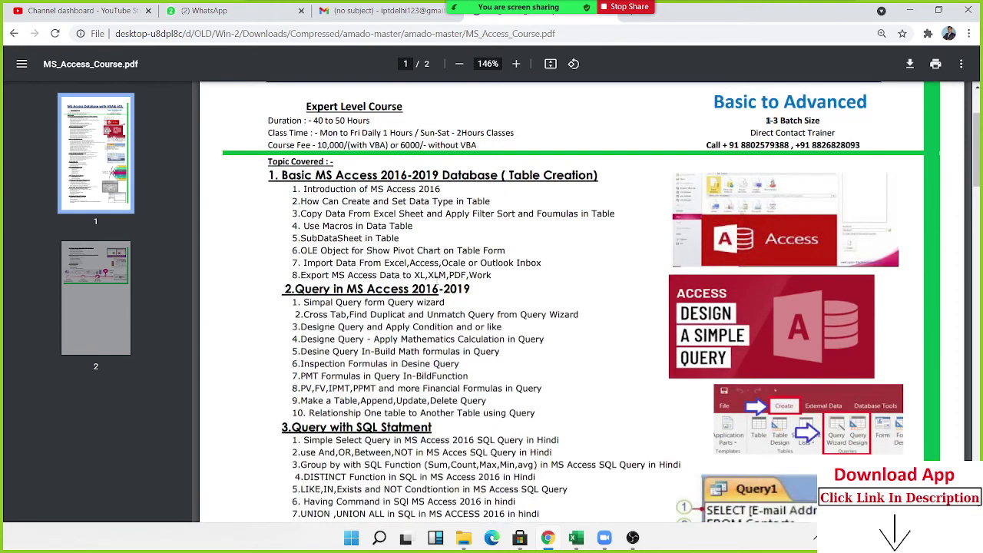
Step: Highlight the table creation and query topic lists, then scroll through both PDF pages
mouse_move(308, 189)
left_mouse_down()
mouse_move(420, 275)
mouse_move(445, 276)
left_mouse_up()
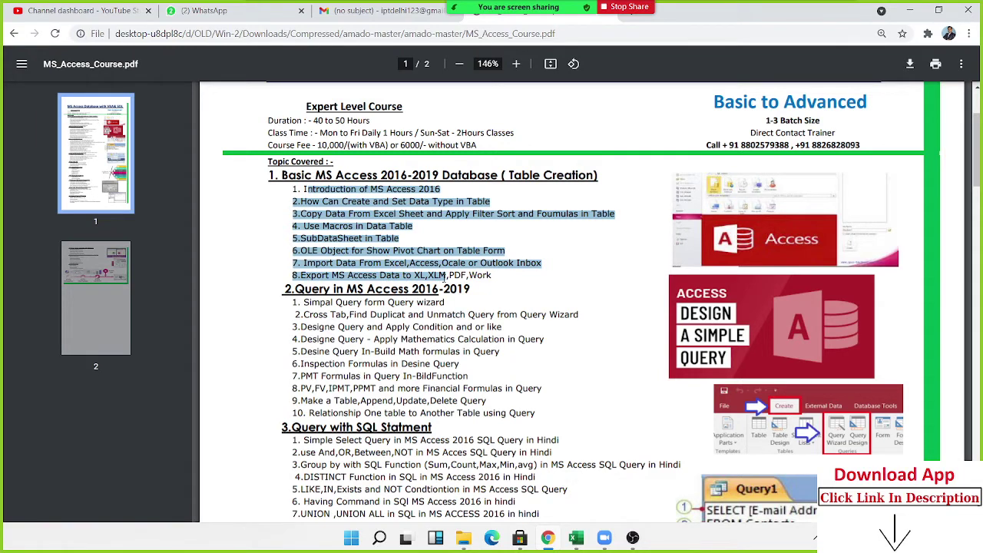
mouse_move(356, 314)
left_mouse_down()
mouse_move(480, 400)
mouse_move(525, 417)
left_mouse_up()
left_click(436, 358)
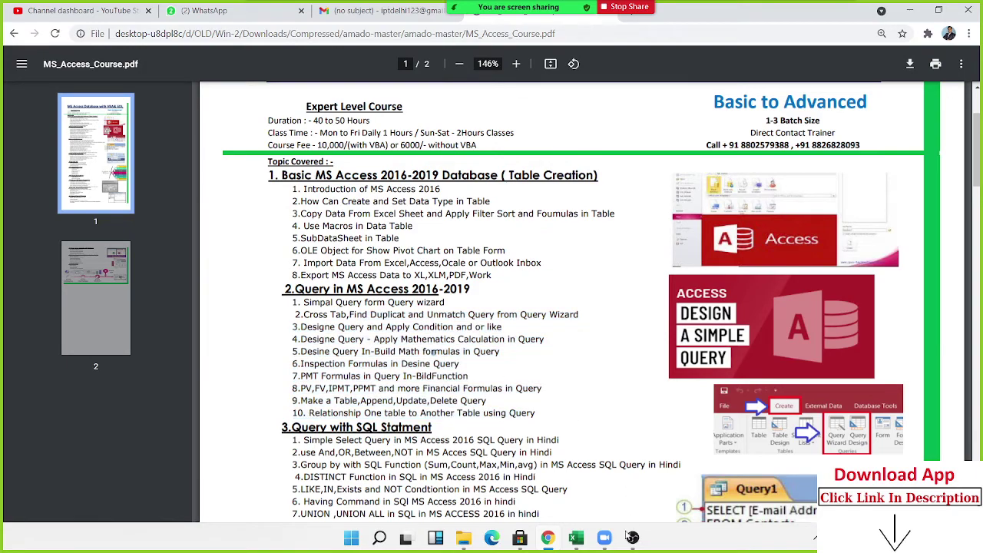
scroll(537, 307, "down", 3)
scroll(537, 307, "down", 4)
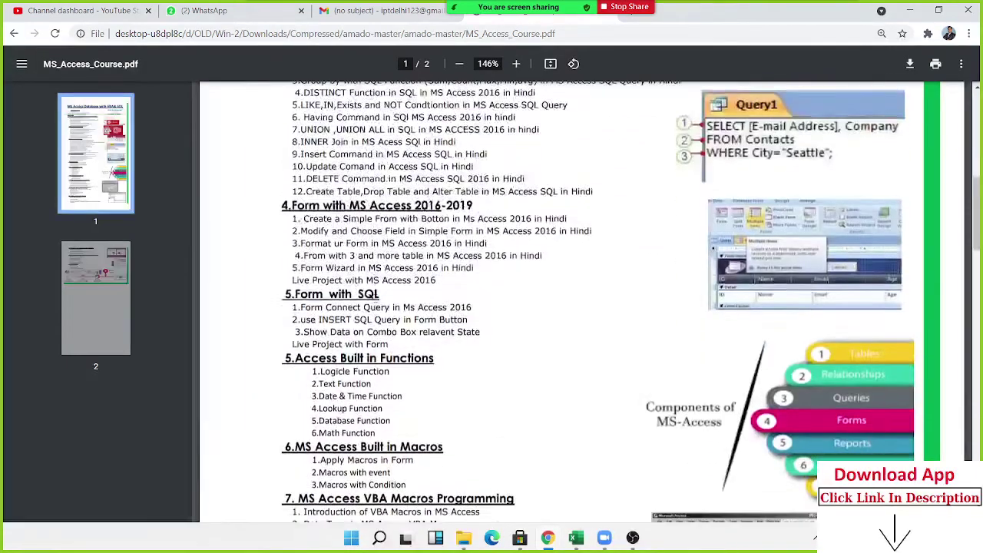
scroll(538, 307, "down", 3)
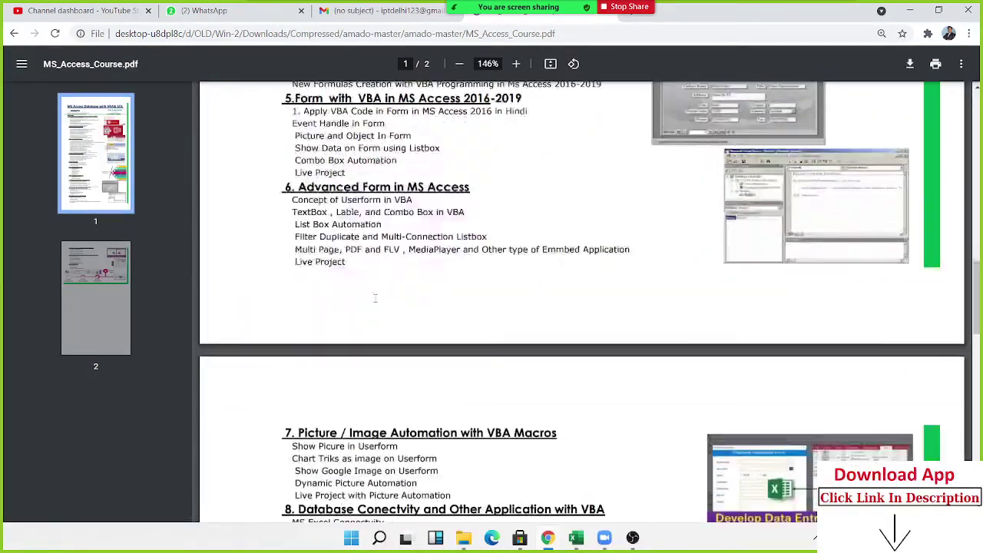
scroll(538, 307, "down", 4)
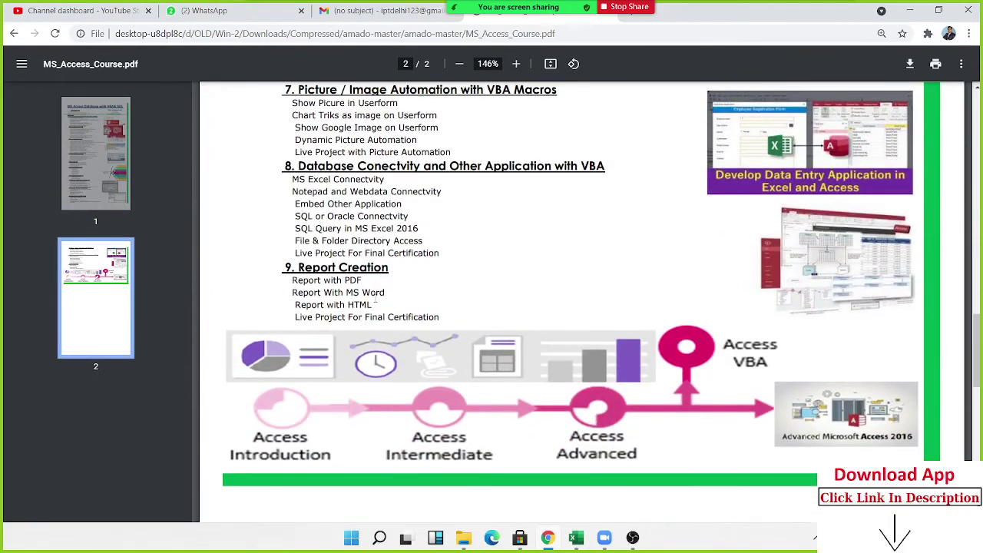
scroll(537, 308, "up", 2)
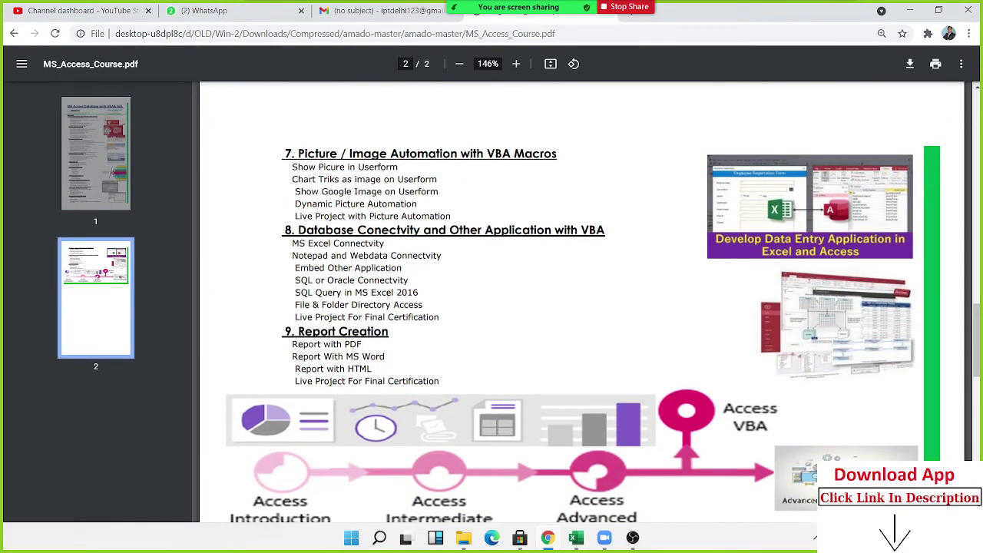
scroll(584, 307, "up", 3)
scroll(584, 307, "up", 3)
scroll(584, 307, "up", 5)
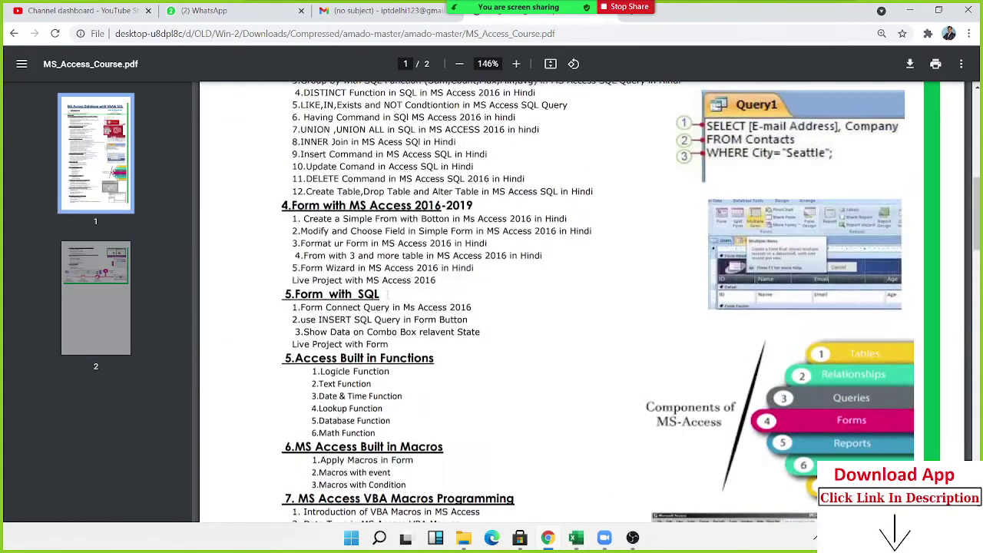
Step: Launch Access from Windows search ('acc') and start a Blank database named Database4
key("super")
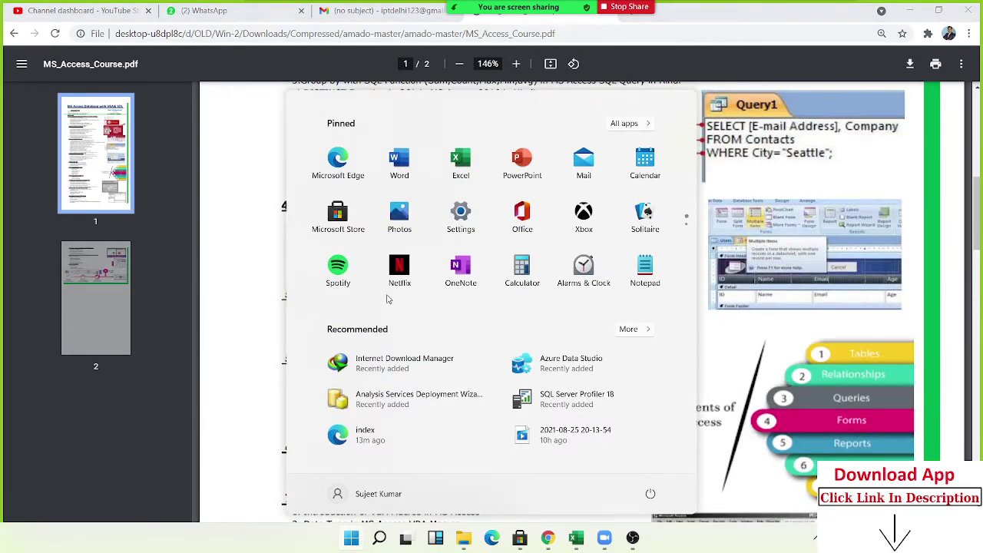
type("acc")
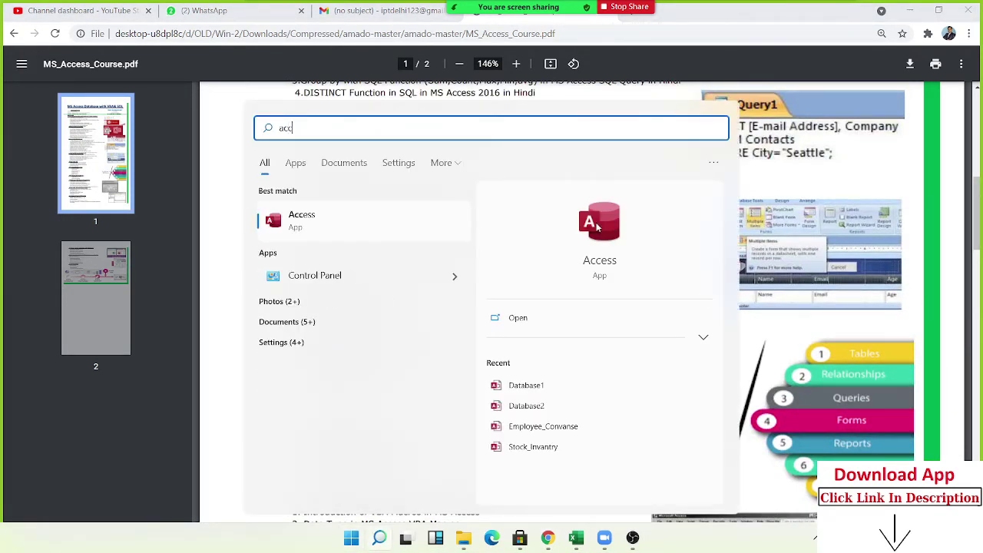
left_click(598, 225)
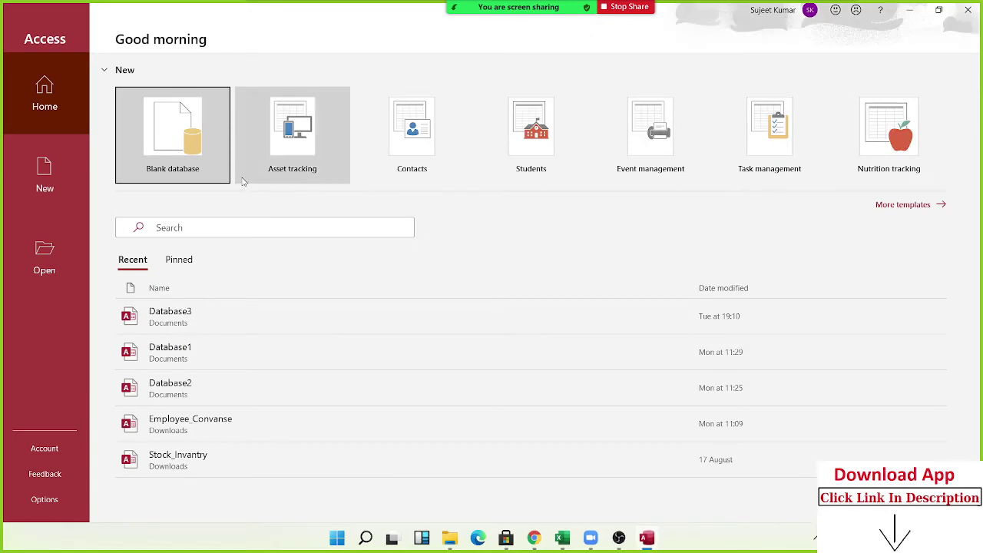
left_click(173, 147)
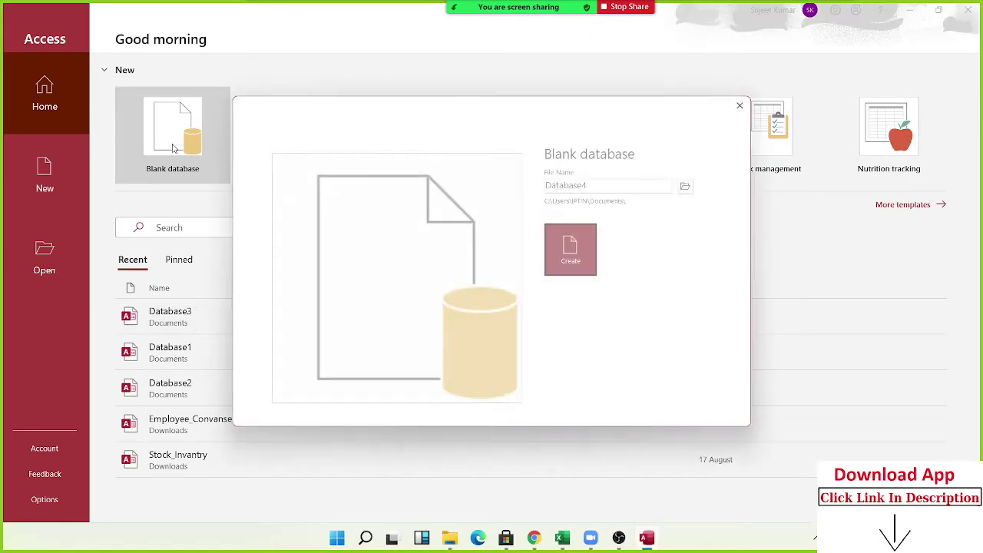
Step: Create Database4 and save Table1 as DT, opening it in Design view
left_click(585, 264)
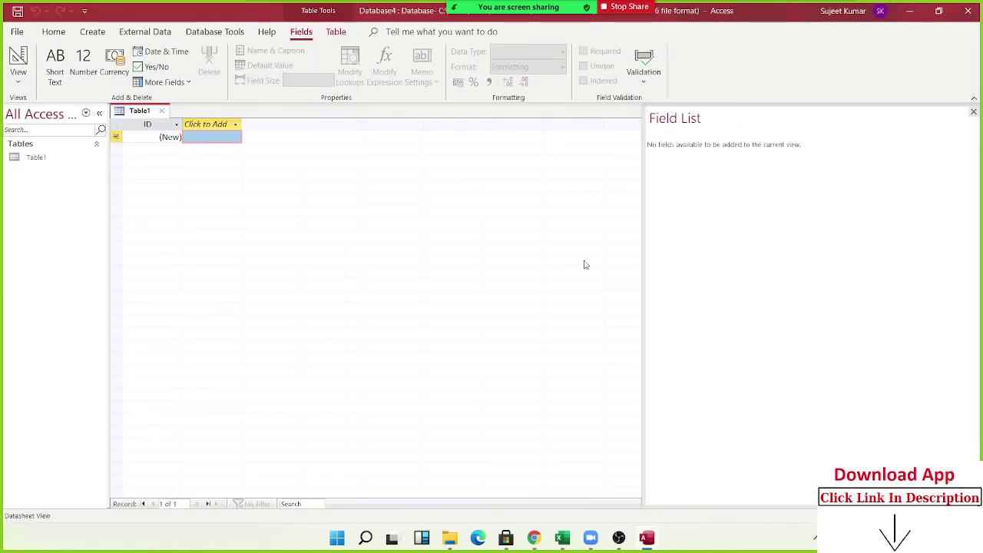
right_click(24, 156)
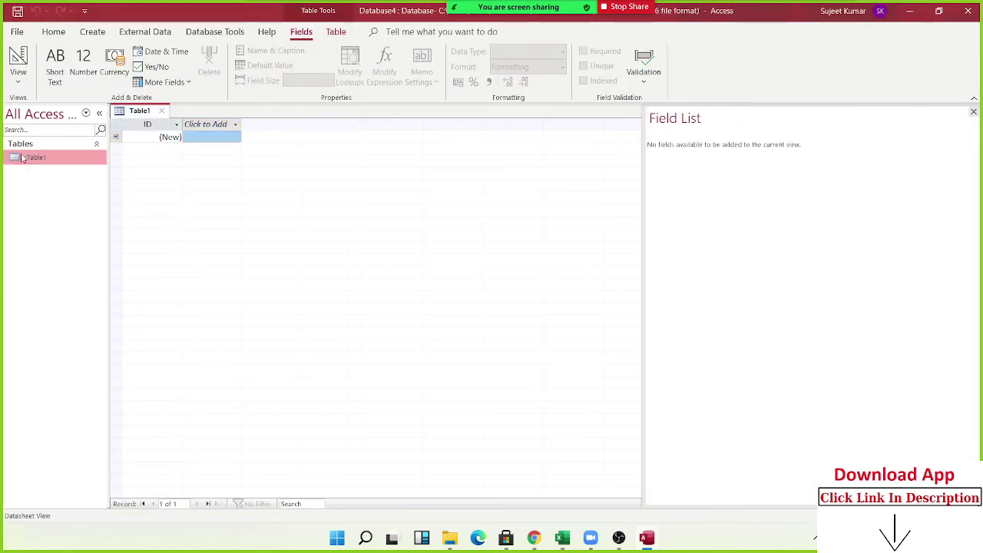
left_click(73, 185)
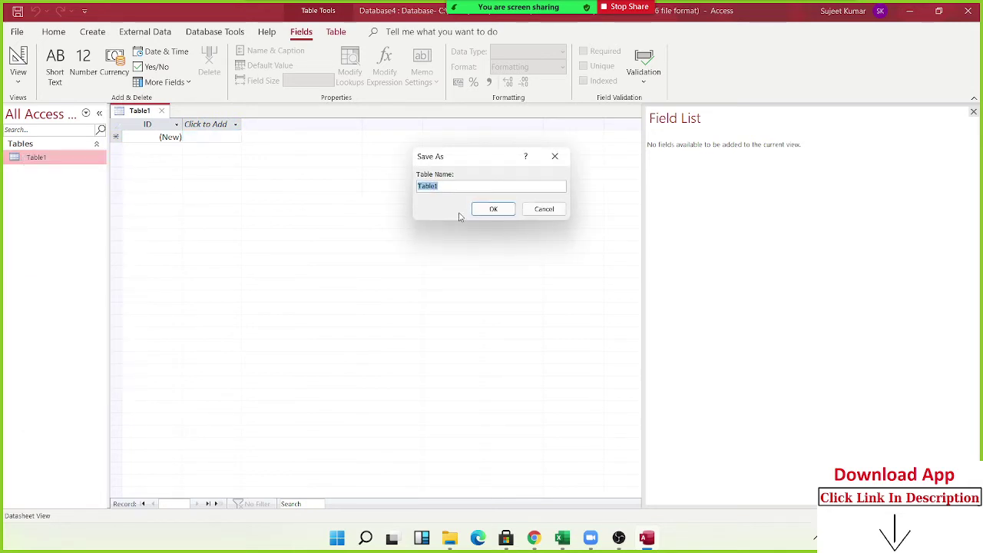
type("DT")
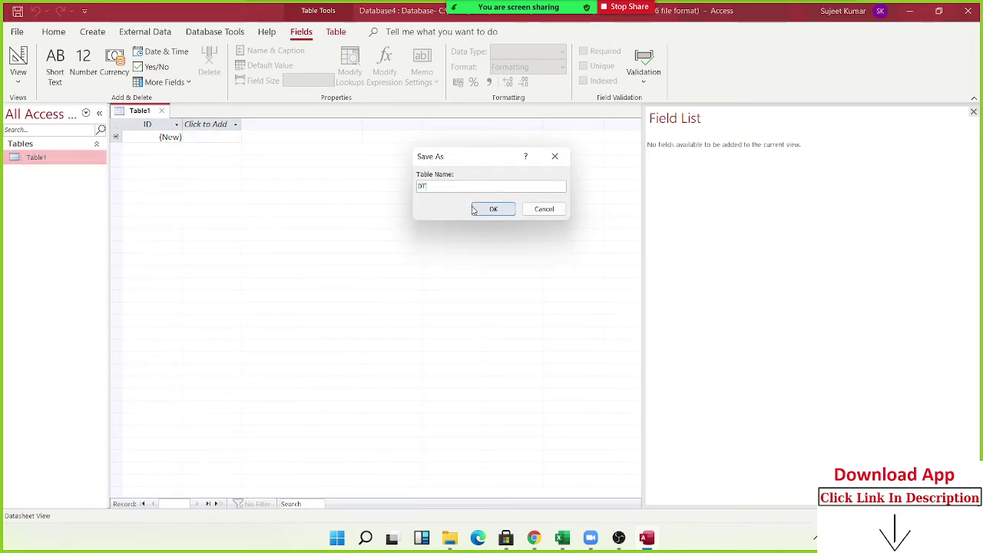
left_click(486, 210)
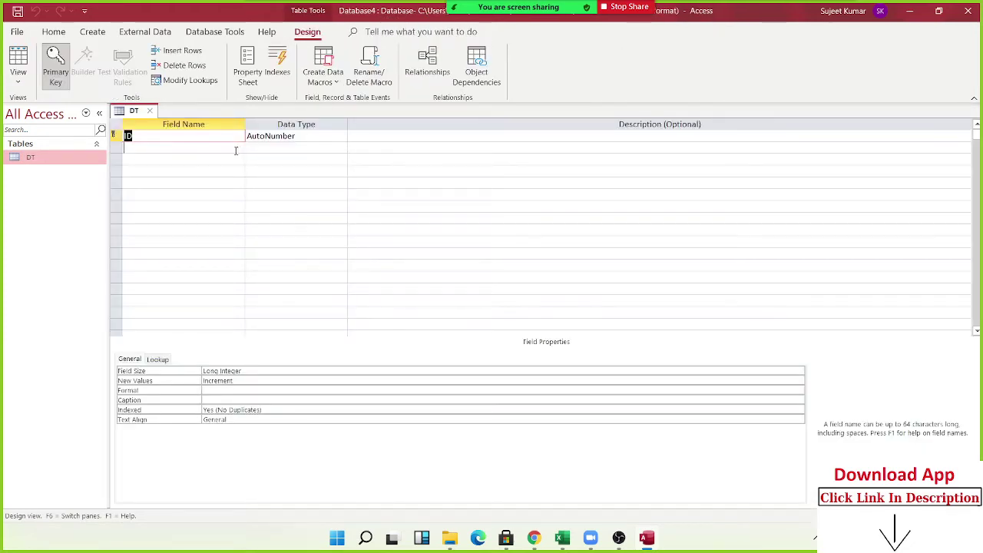
Step: Add a CName Short Text field and a Qty Number field below ID
left_click(238, 150)
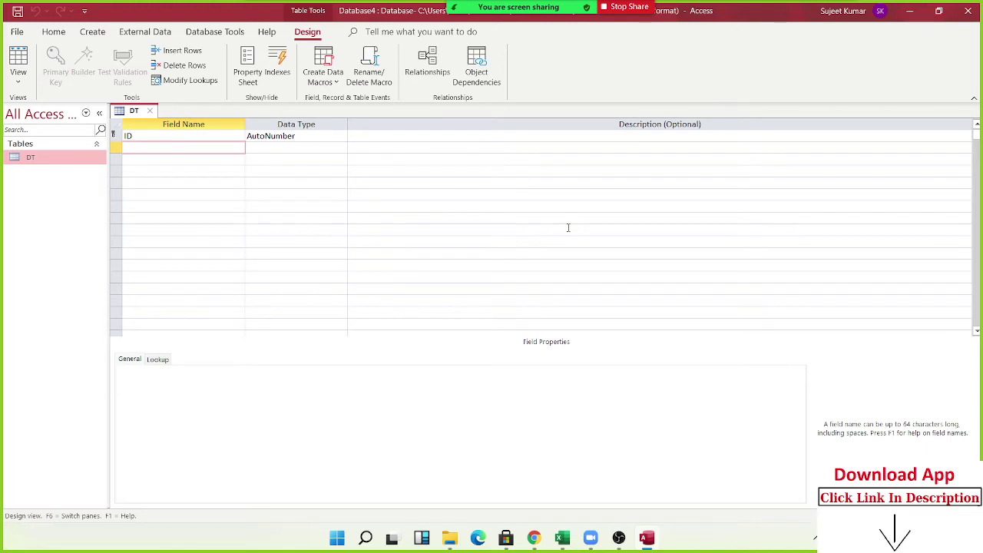
type("Name")
key("Tab")
key("Return")
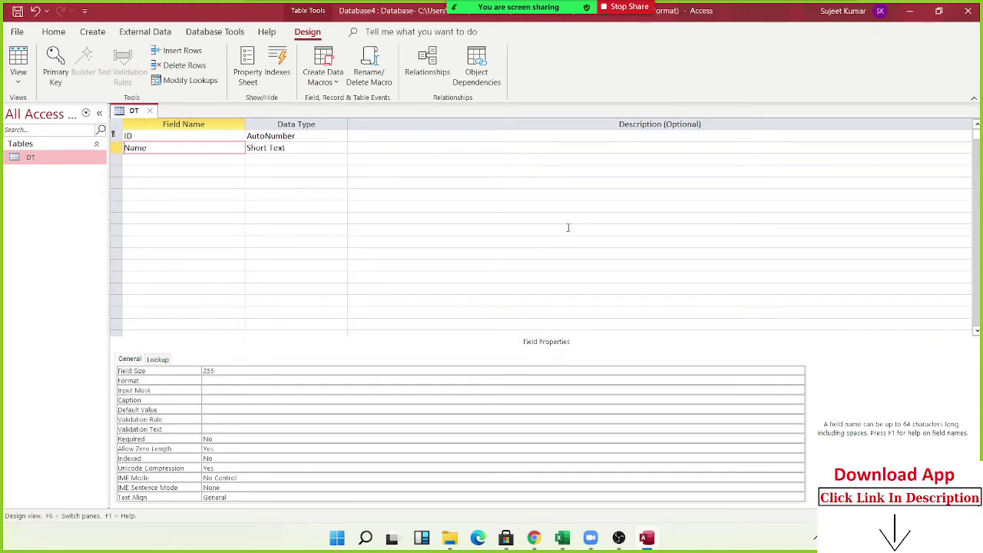
type("C")
key("Tab")
key("Tab")
key("Tab")
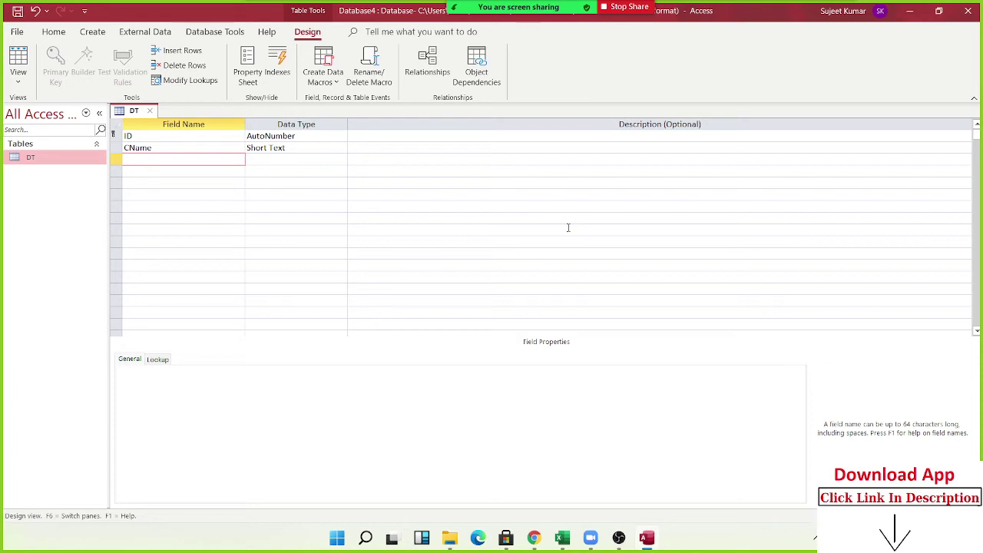
type("Qty")
key("Tab")
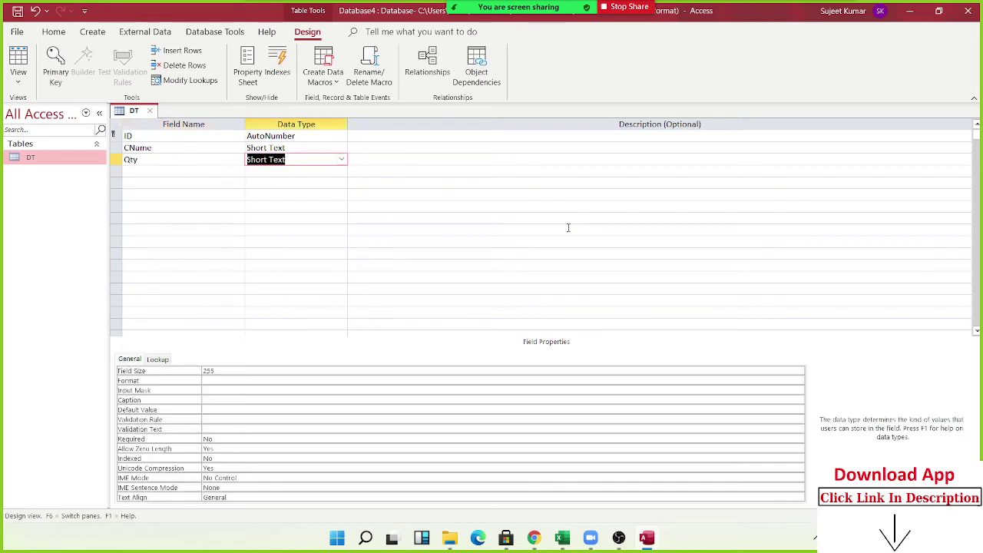
type("n")
key("Tab")
Step: Add an MRP field with Number data type after Qty
key("Tab")
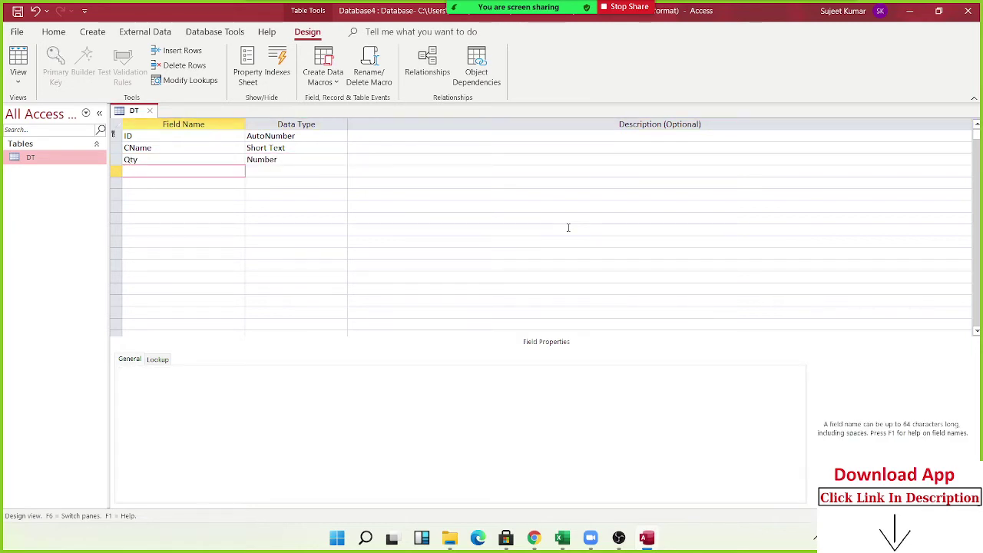
type("Mrp")
key("Tab")
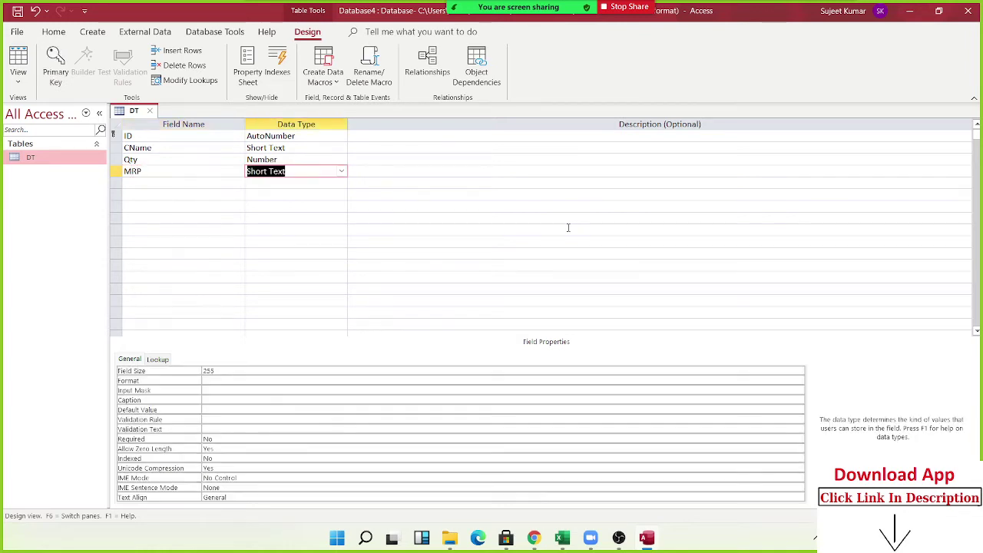
type("number")
key("Tab")
key("shift+Tab")
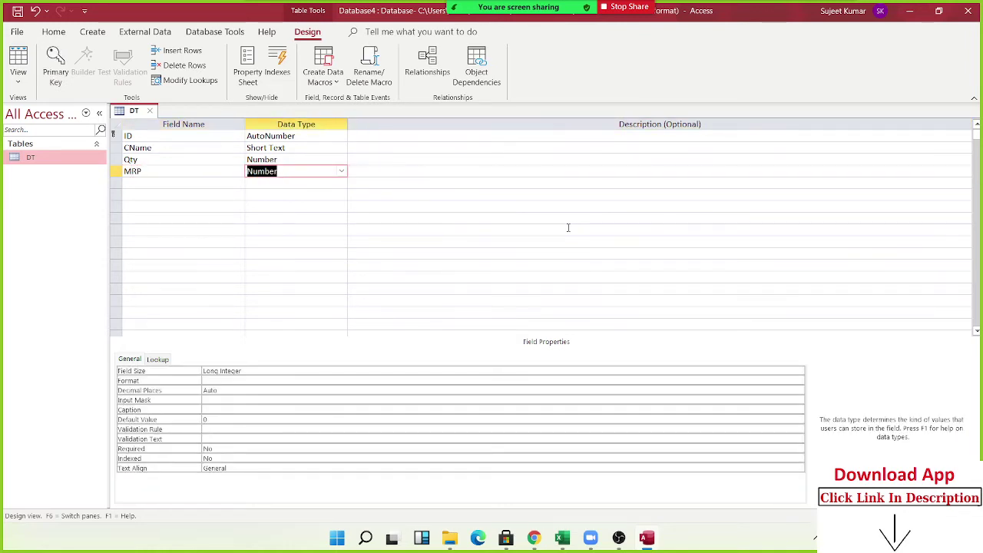
key("Up")
key("Tab")
key("Down")
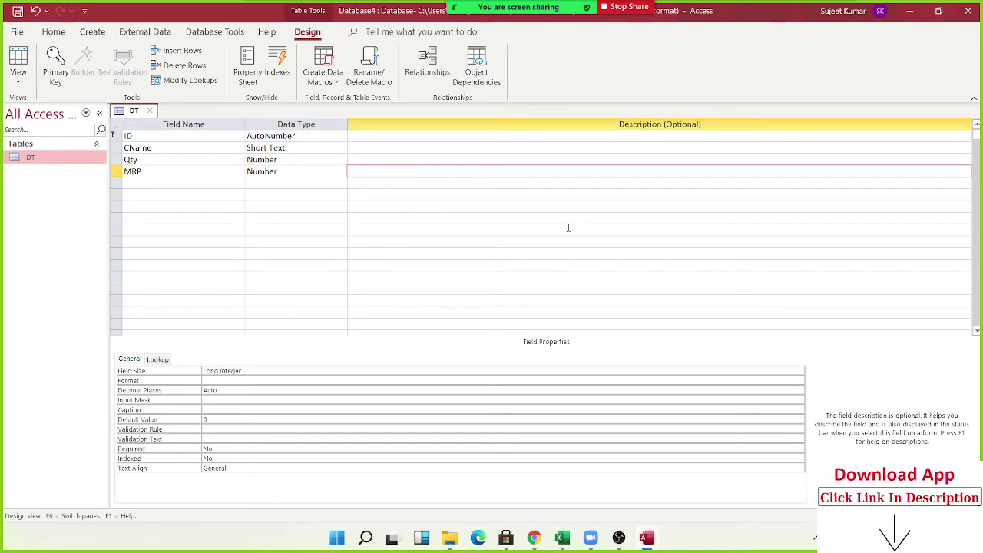
key("shift+Tab")
key("Down")
key("shift+Tab")
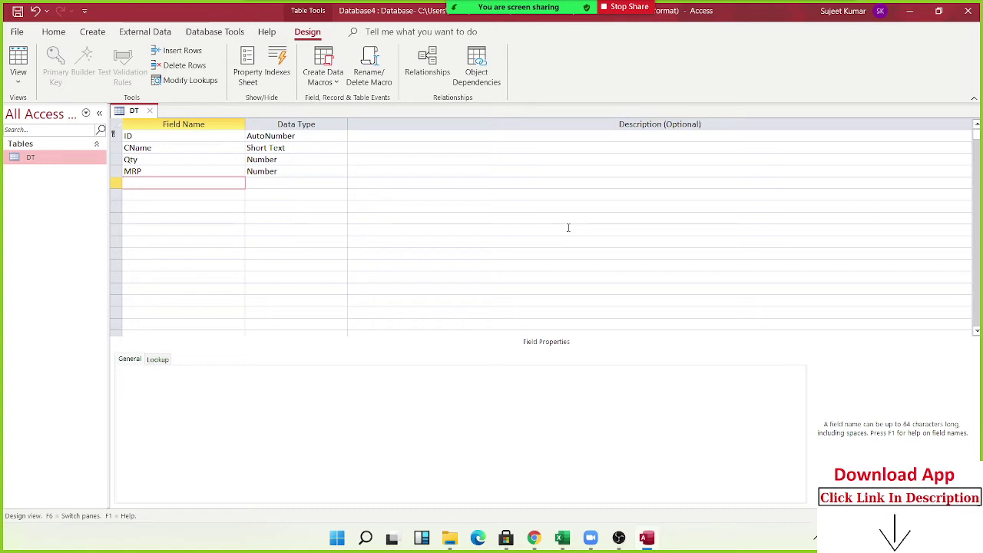
Step: Save the DT design changes and open the DT datasheet
left_click(153, 111)
left_click(459, 299)
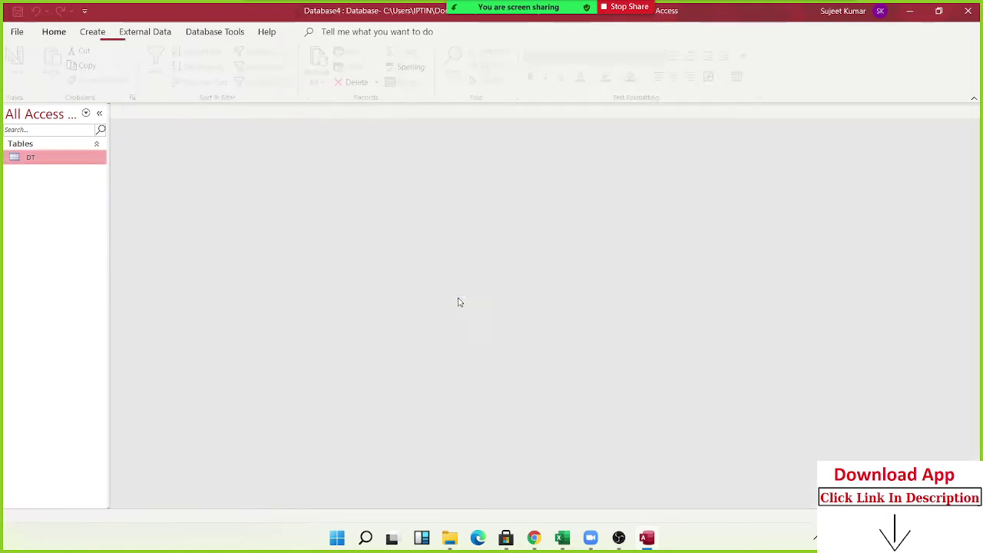
double_click(80, 160)
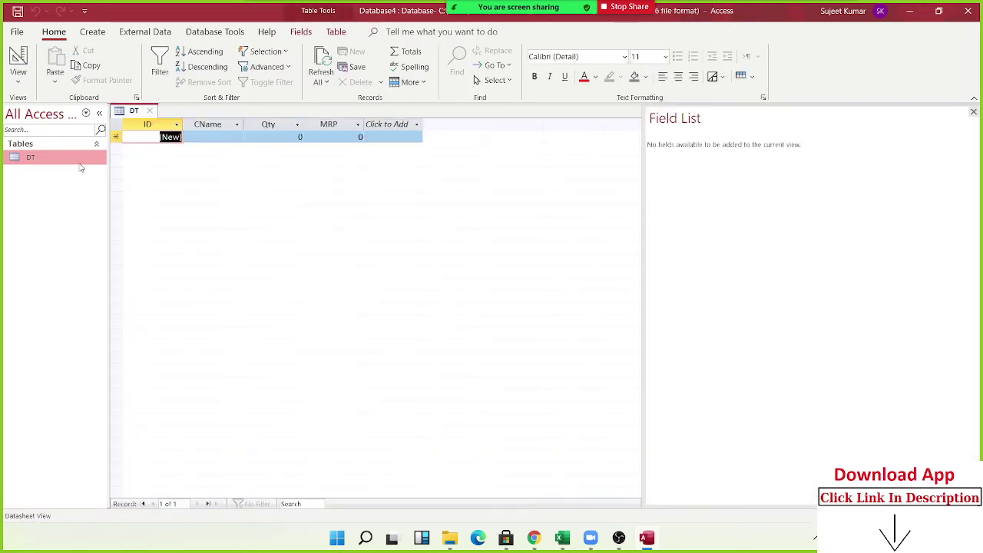
Step: Enter the first two customer records: Qty 85 and 74, MRP 65 each
left_click(200, 136)
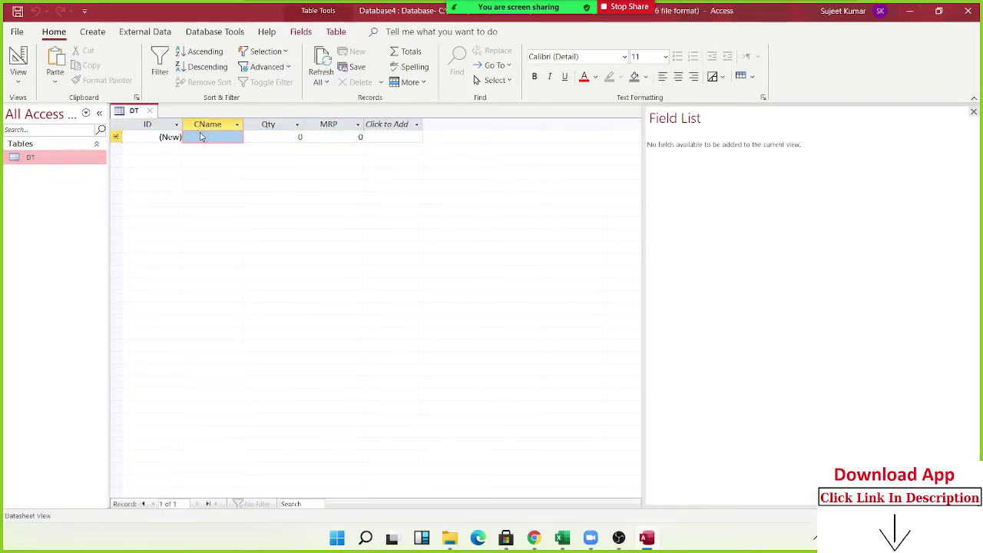
type("Puja")
key("Tab")
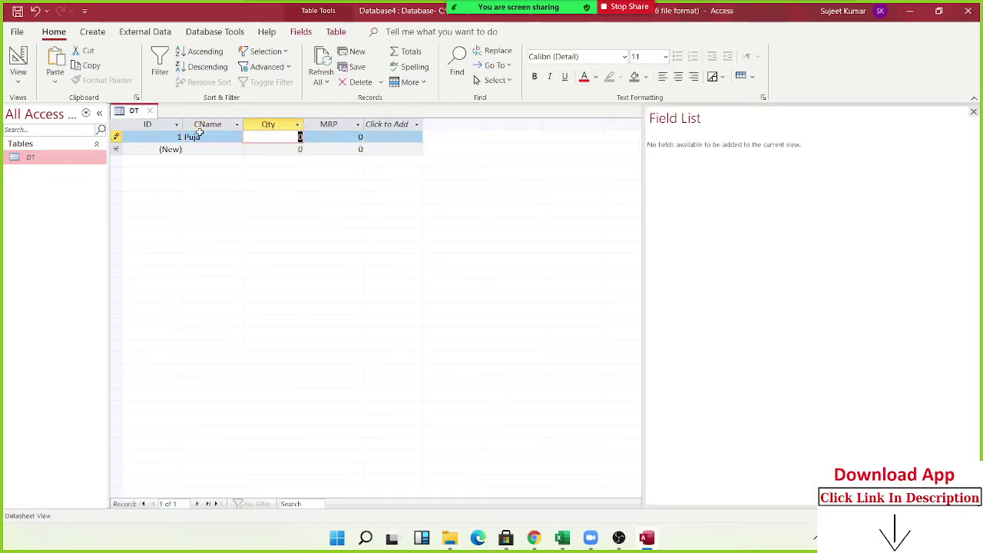
type("85")
key("Tab")
type("65")
key("Tab")
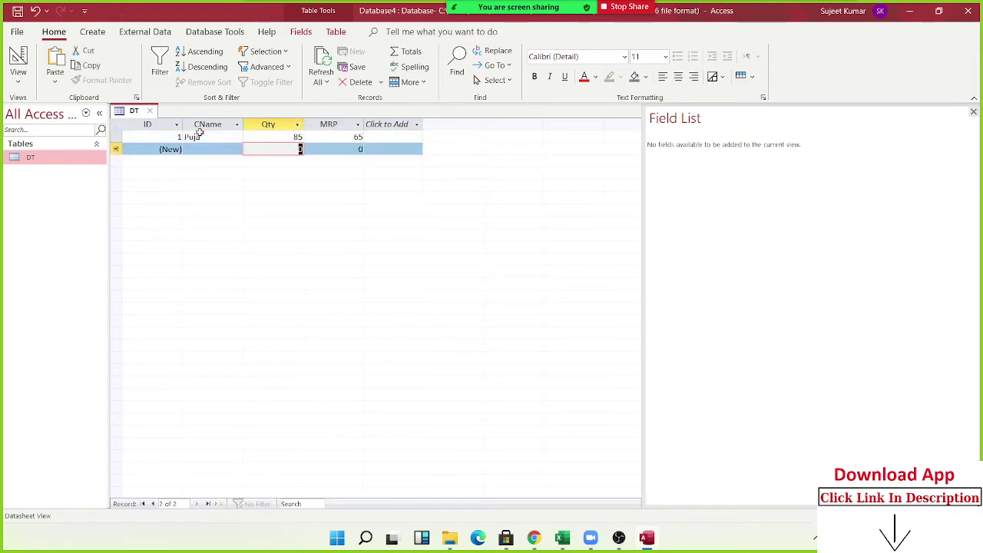
type("Moha")
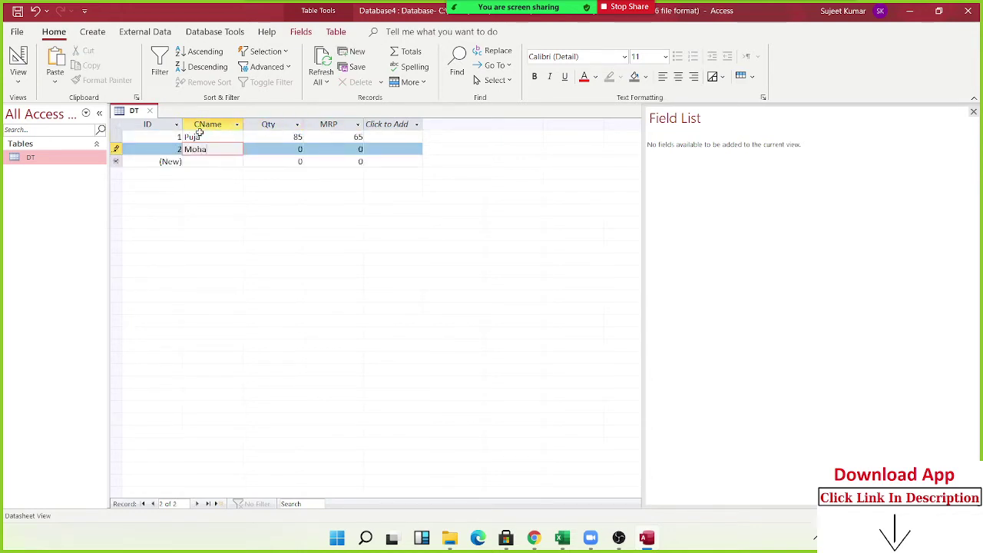
key("Tab")
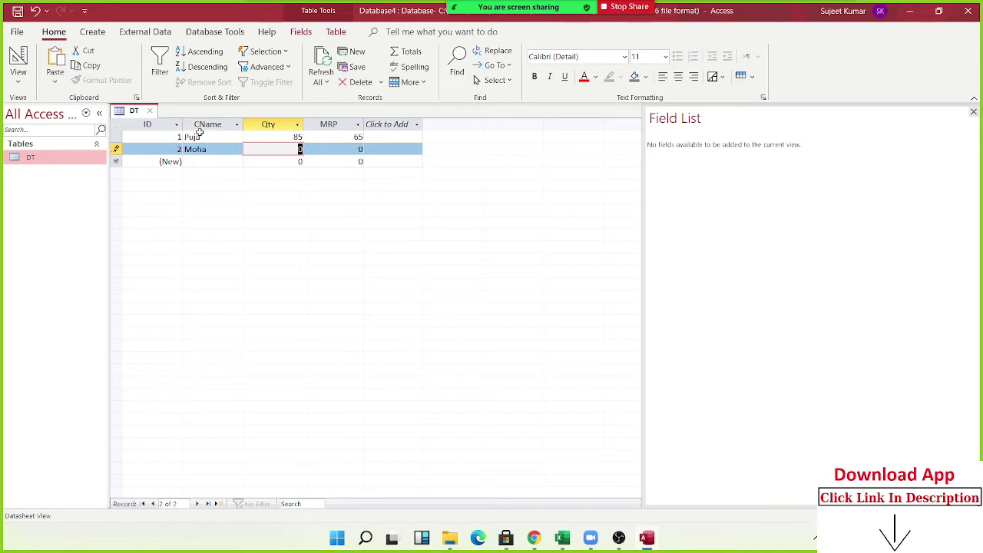
key("shift+Tab")
key("Tab")
type("74")
key("Tab")
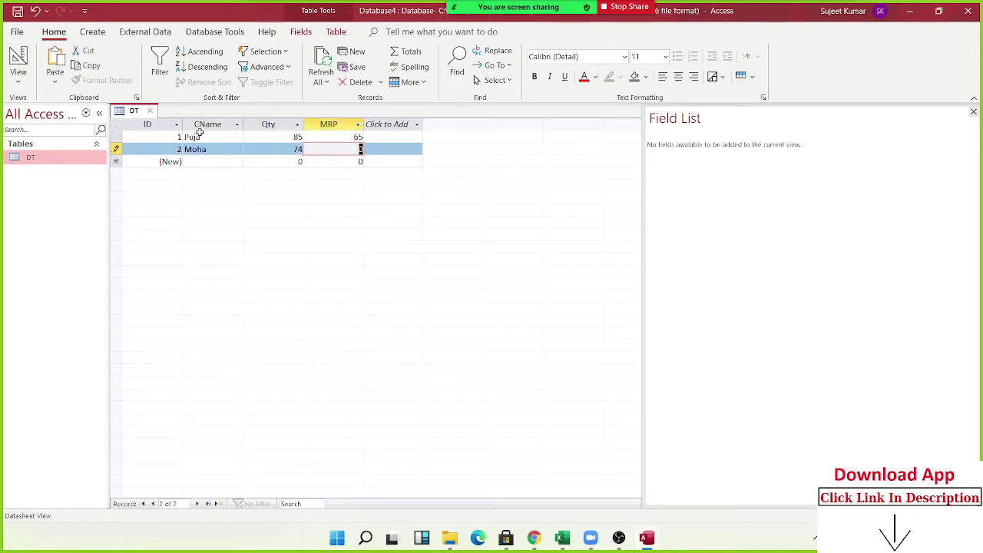
type("65")
key("Tab")
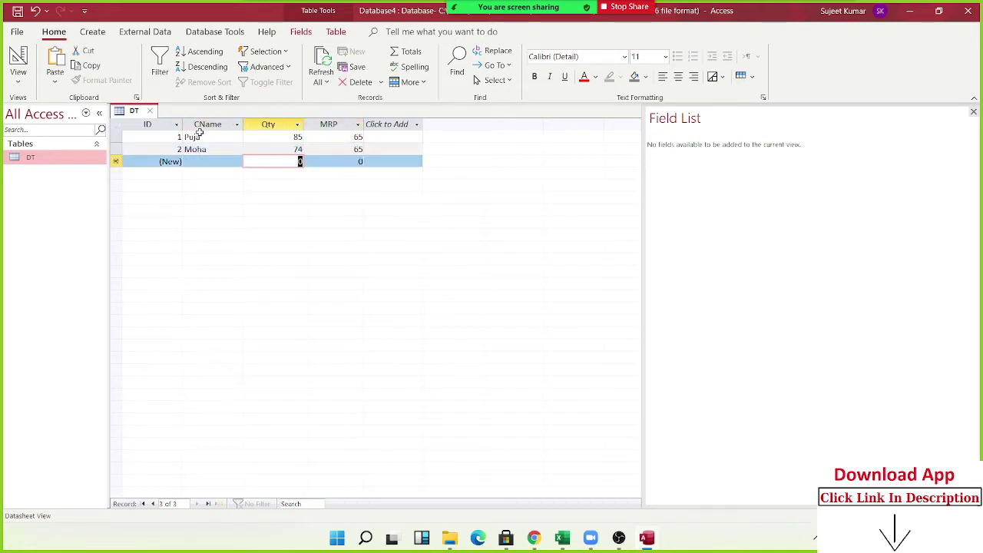
Step: Add two more customer records with Qty 78 and 75, MRP 65 each, and save them
key("shift+Tab")
type("OM")
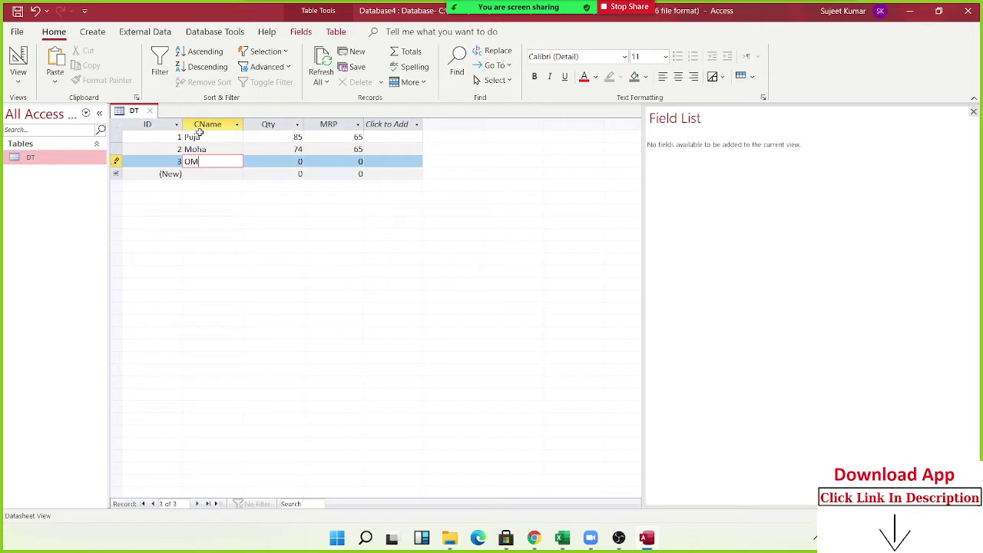
key("Tab")
type("78")
key("Tab")
type("65")
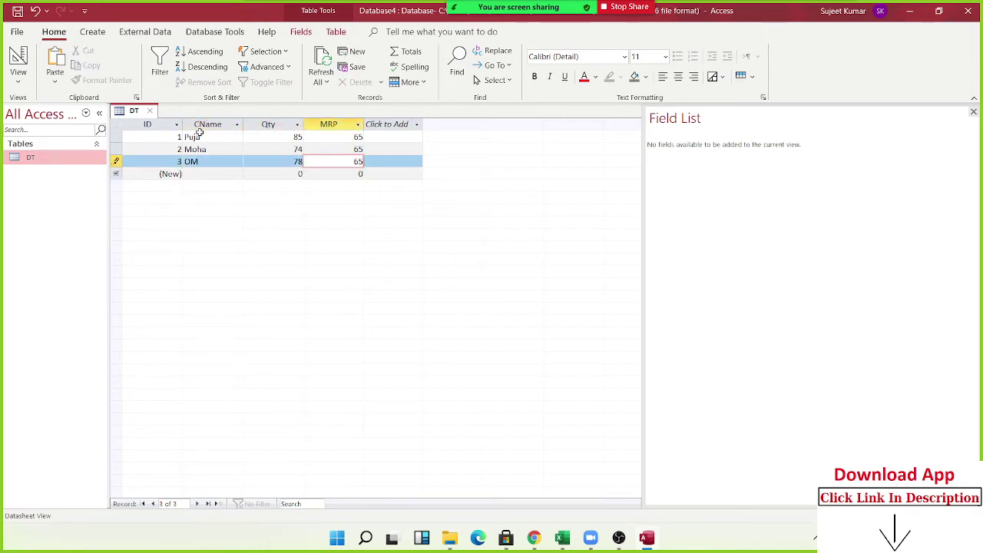
key("Tab")
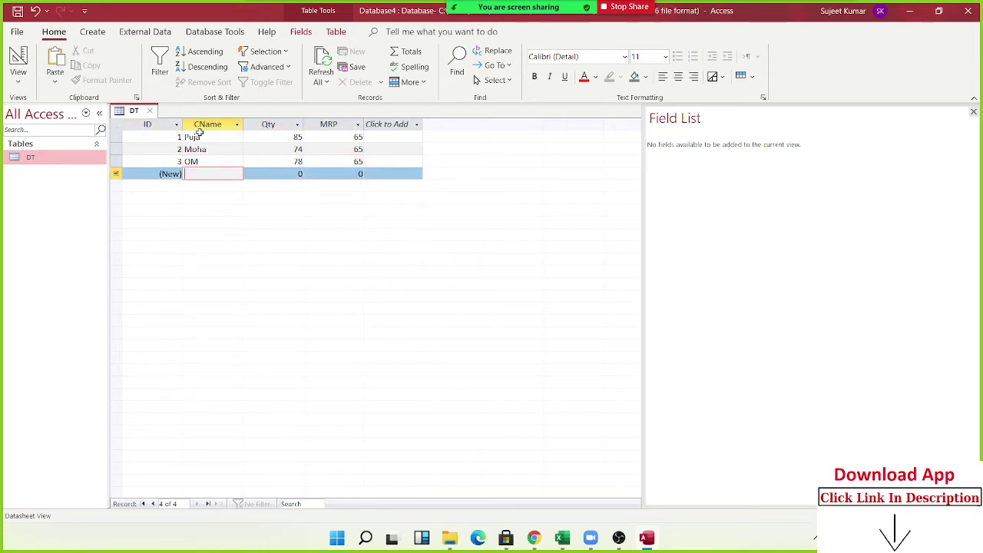
type("Uday")
key("Tab")
type("75")
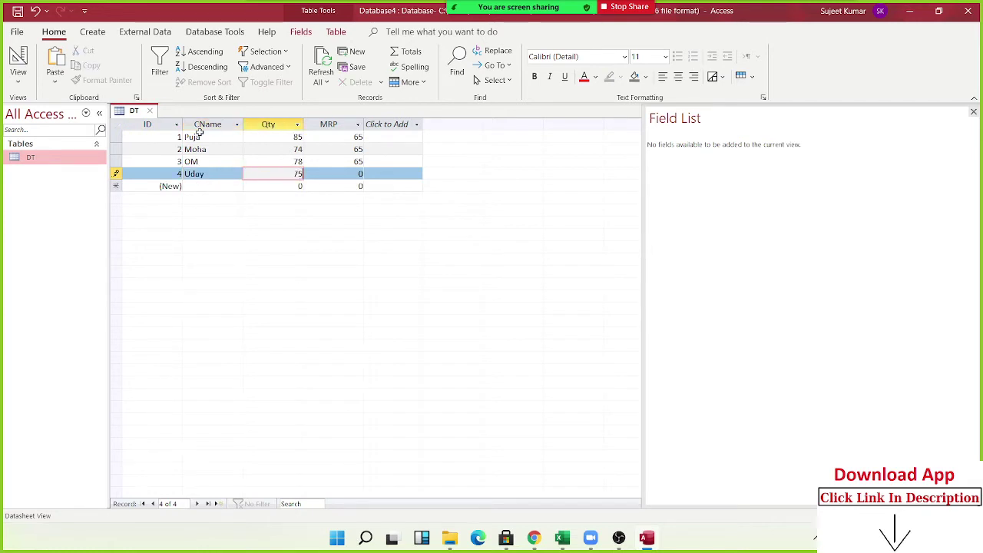
key("Tab")
type("65")
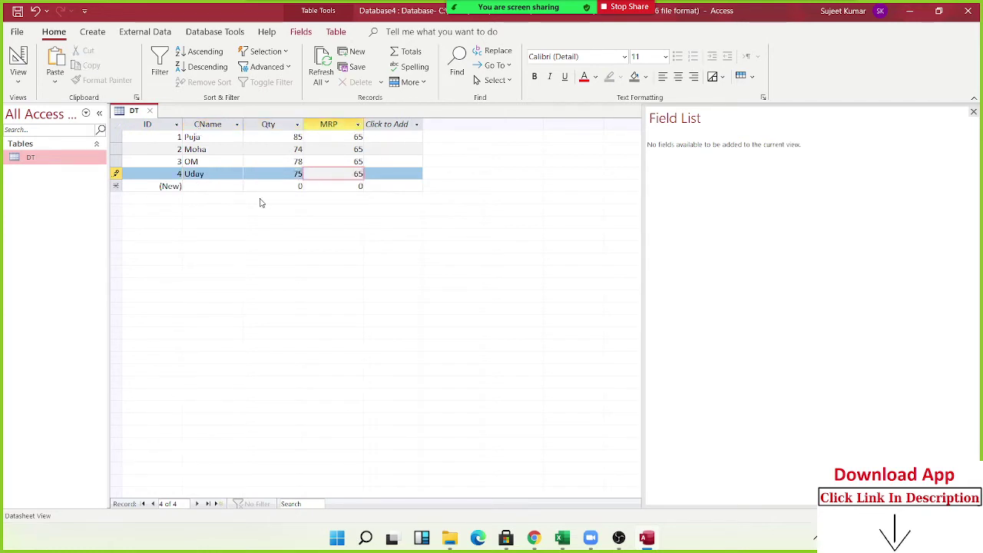
left_click(191, 136)
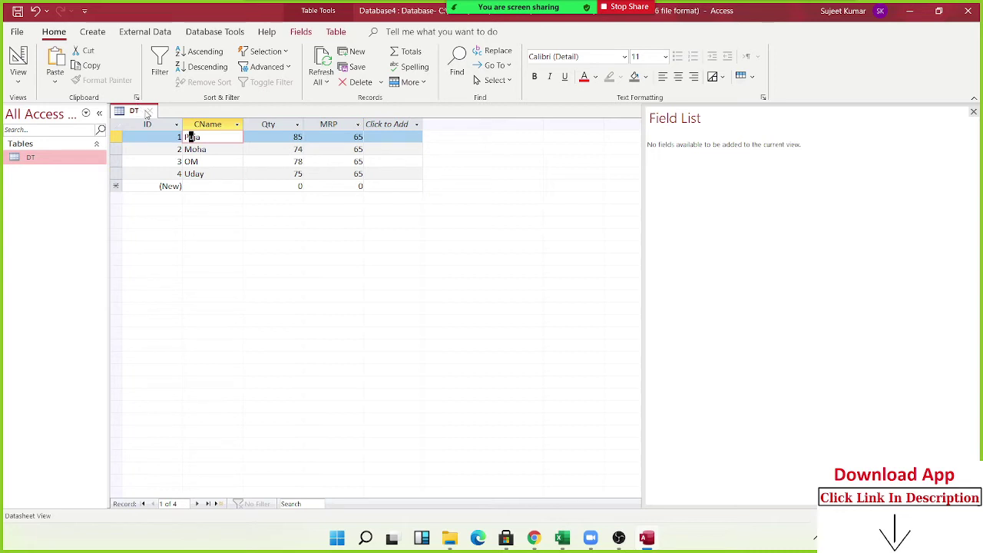
Step: Close DT, recheck its field design and records, then close it again
left_click(149, 112)
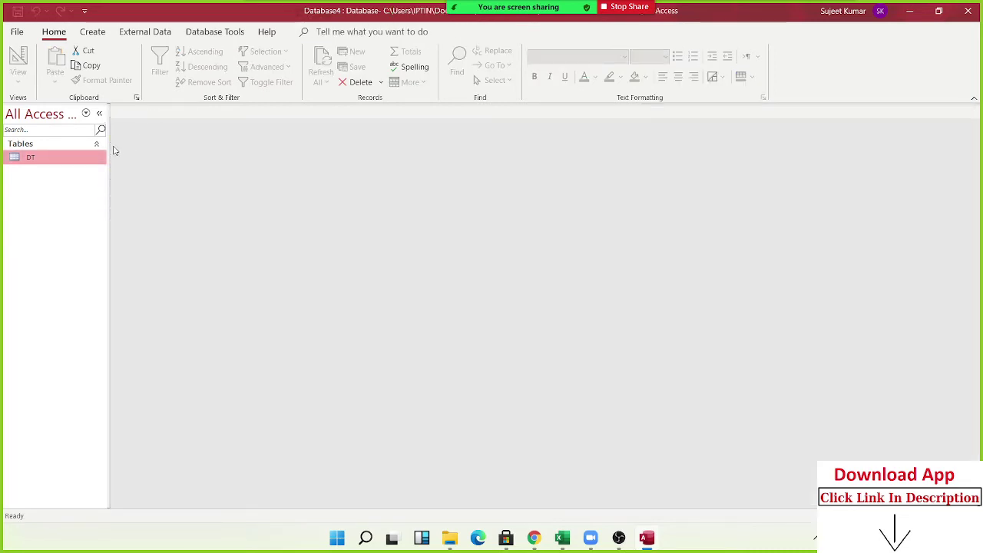
right_click(93, 159)
left_click(116, 186)
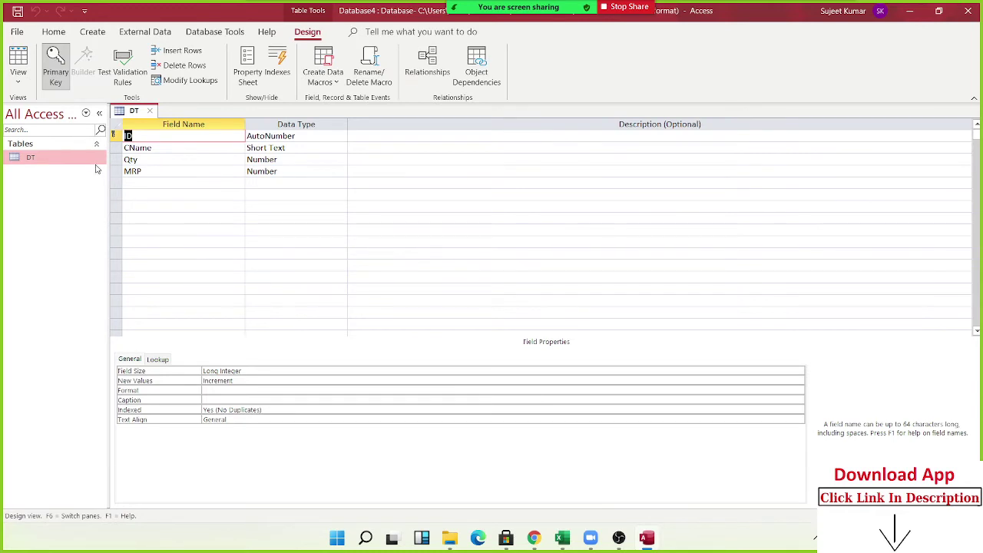
left_click(149, 112)
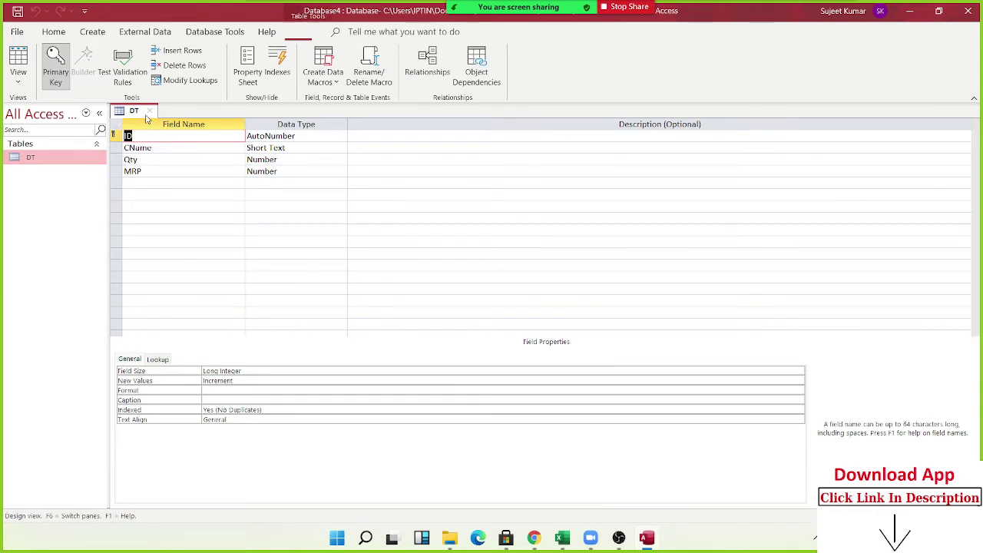
double_click(76, 159)
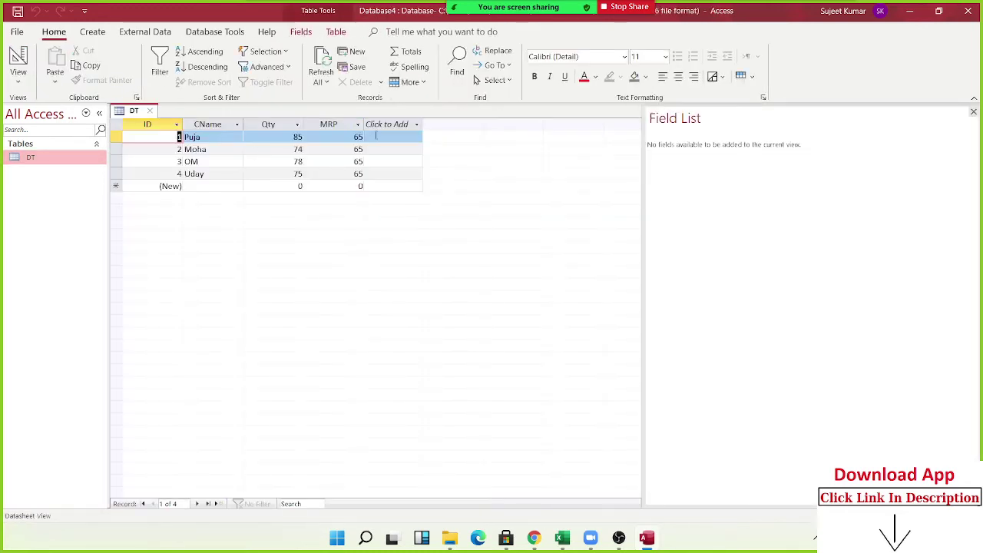
left_click(156, 111)
left_click(92, 32)
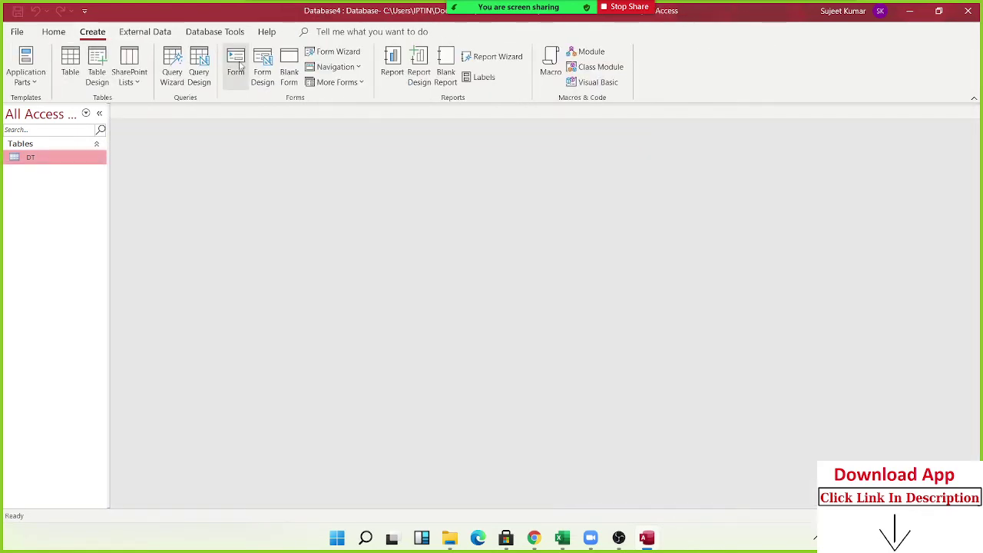
Step: Design a query on DT with CName, Qty, MRP and calculated field Amt:[qty]*[MRP]
left_click(204, 79)
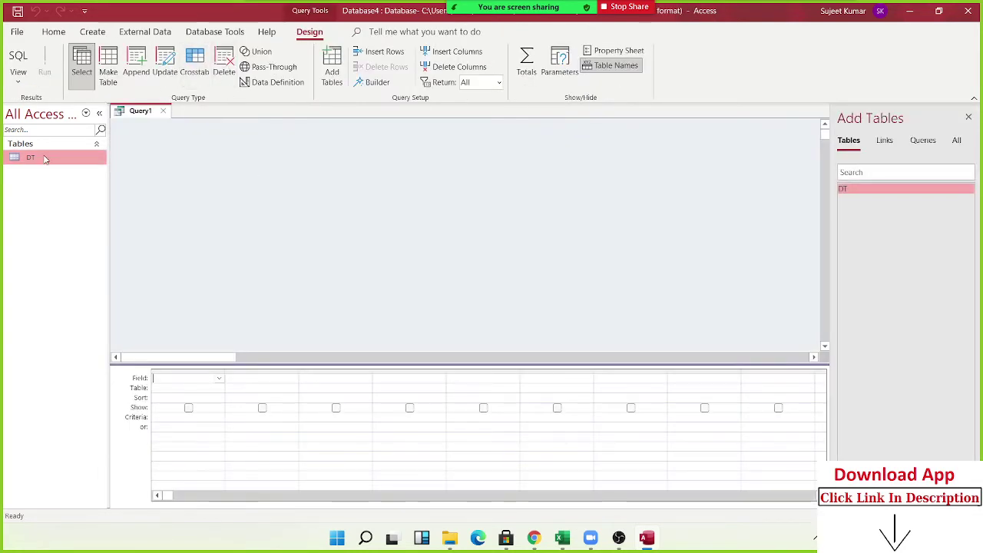
left_click_drag(246, 205, 198, 380)
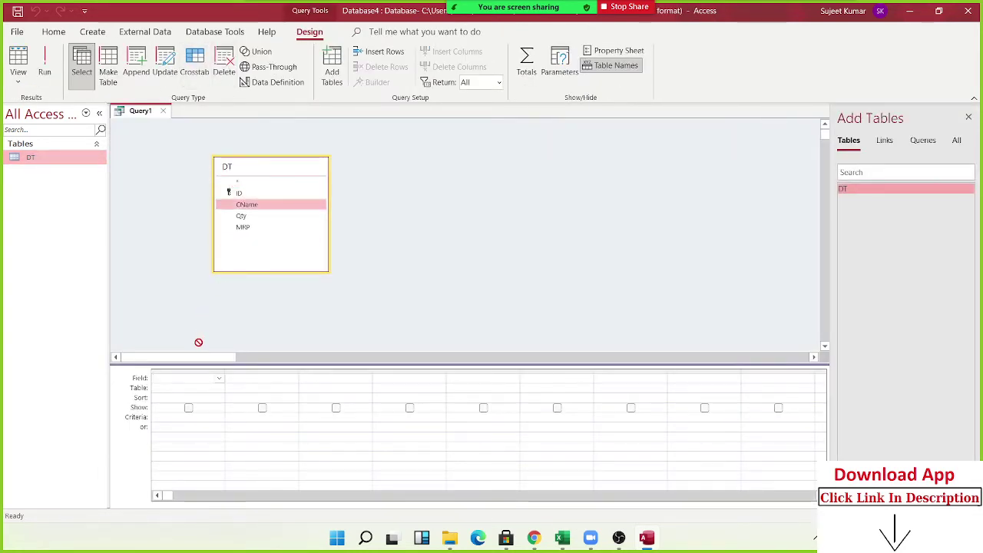
left_click_drag(241, 215, 280, 381)
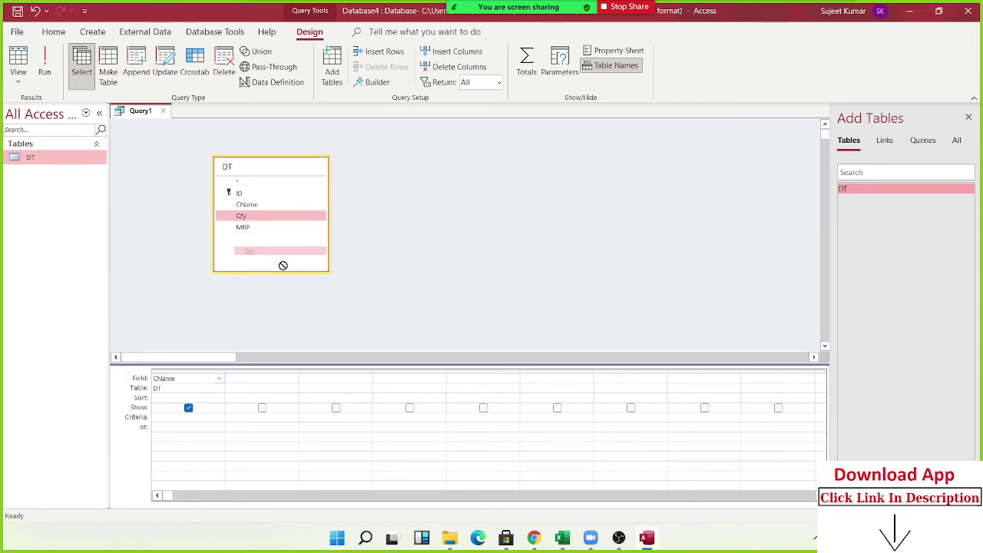
left_click_drag(254, 227, 346, 388)
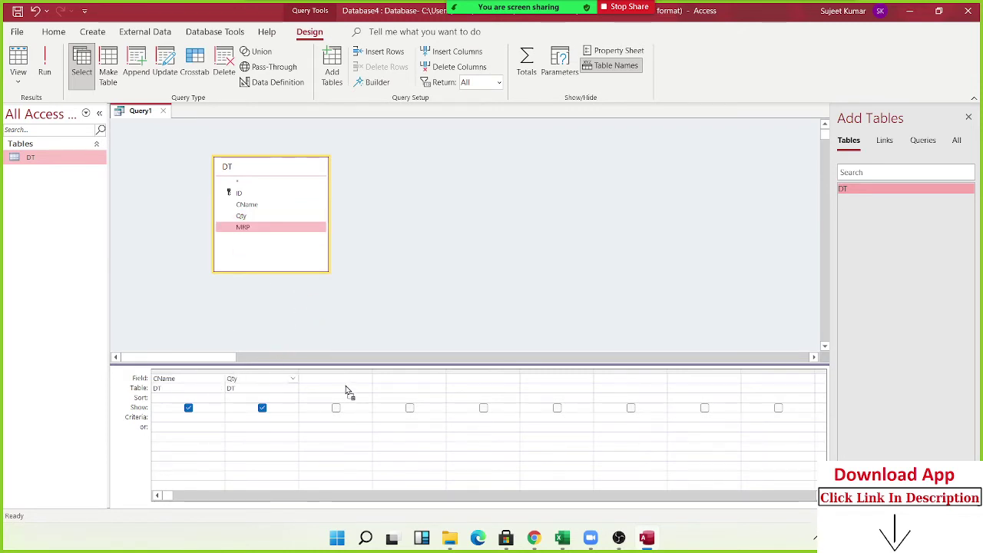
left_click(431, 378)
type("Amt:[q")
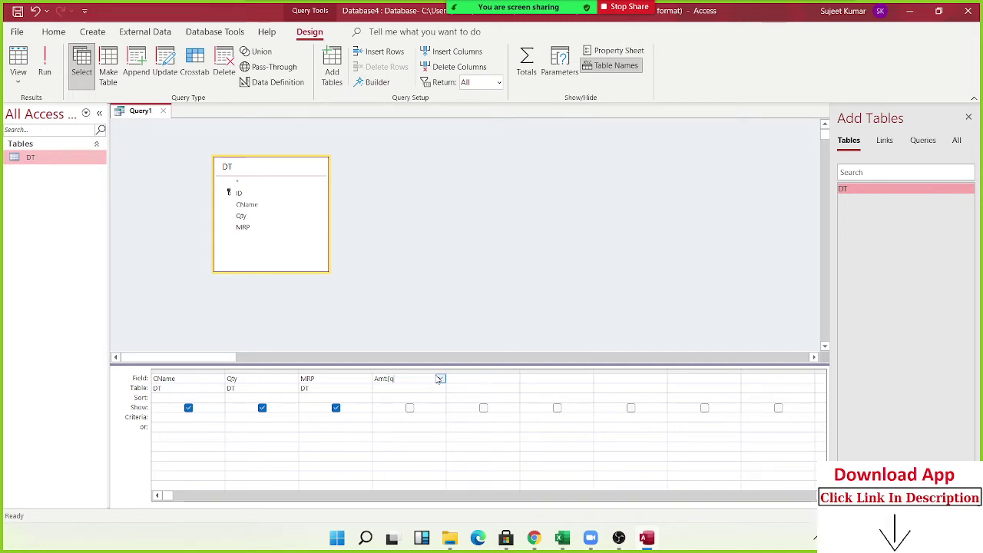
type("t")
type("RP")
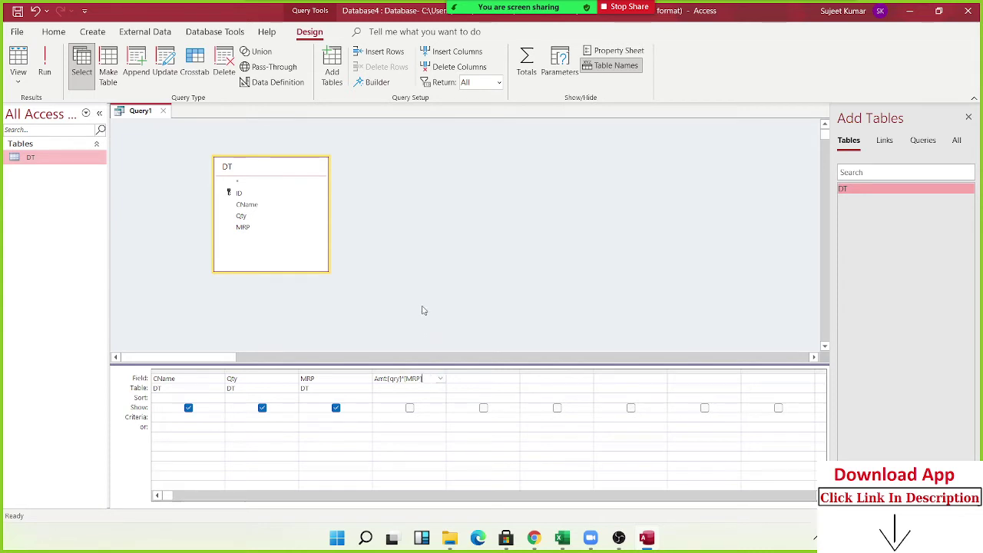
Step: Save the query design as Query1
left_click(163, 111)
left_click(447, 302)
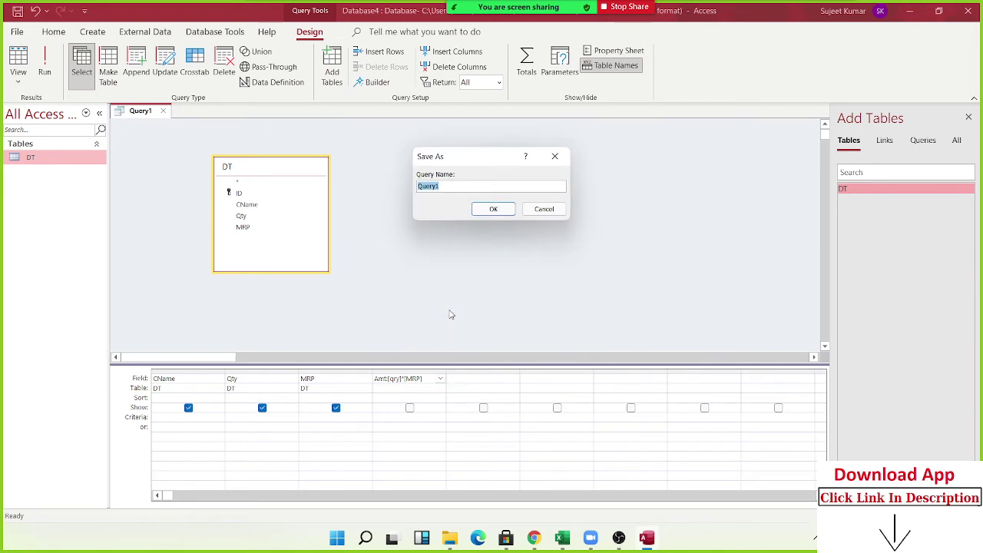
left_click(488, 209)
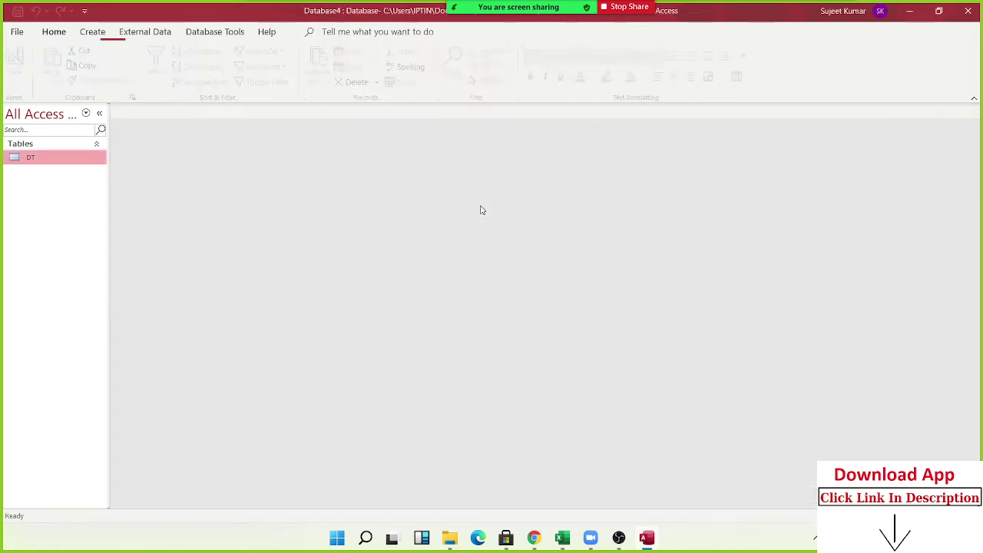
Step: Run Query1, cancel the qry parameter prompt, and reopen it in Design view
double_click(37, 185)
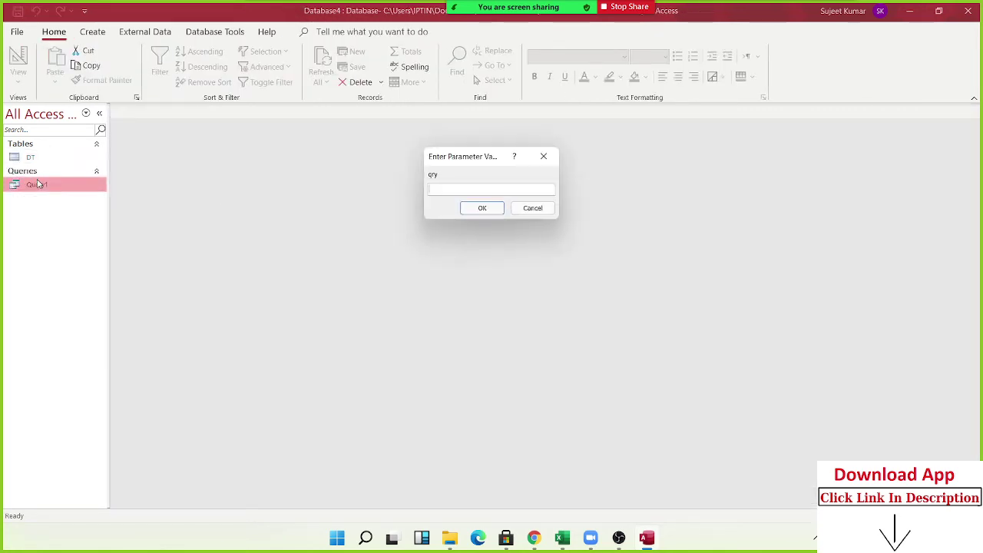
left_click(529, 212)
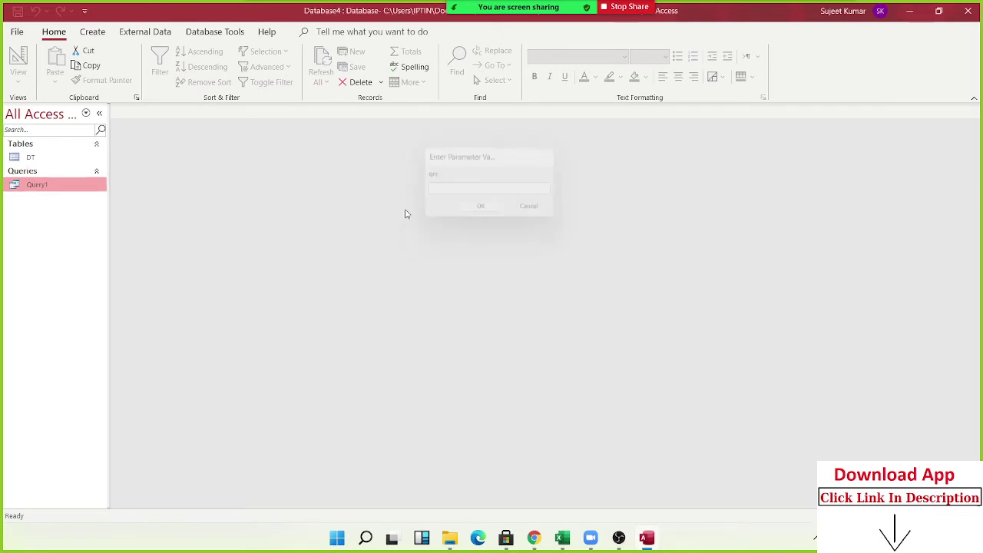
right_click(52, 188)
left_click(85, 215)
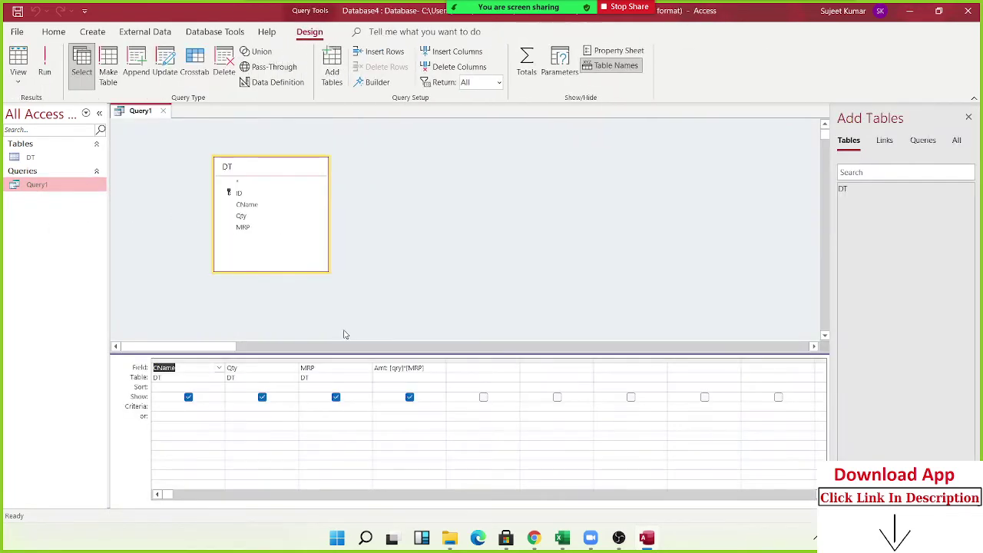
Step: Correct Query1's Amt expression to [qty]*[MRP], then close the query and save it
left_click(399, 367)
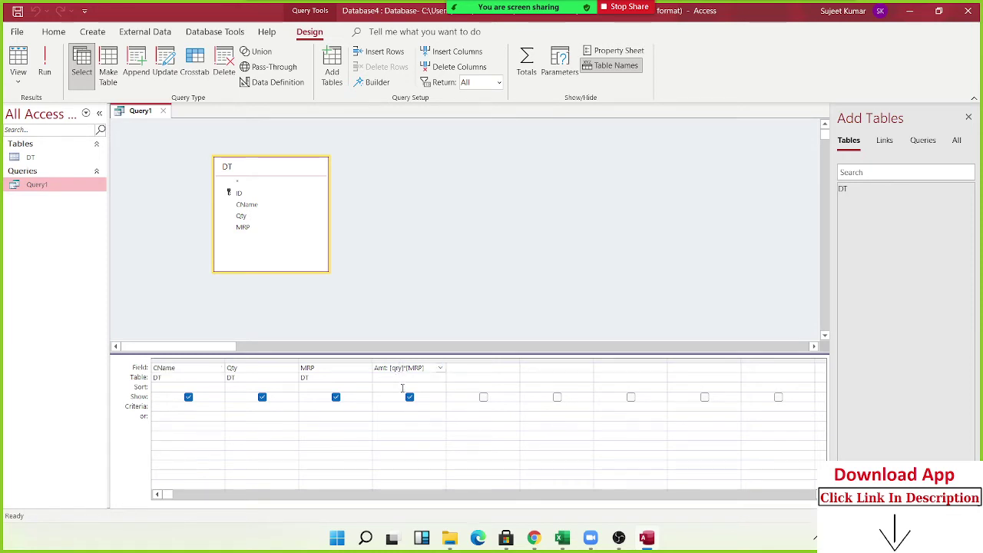
left_click(401, 368)
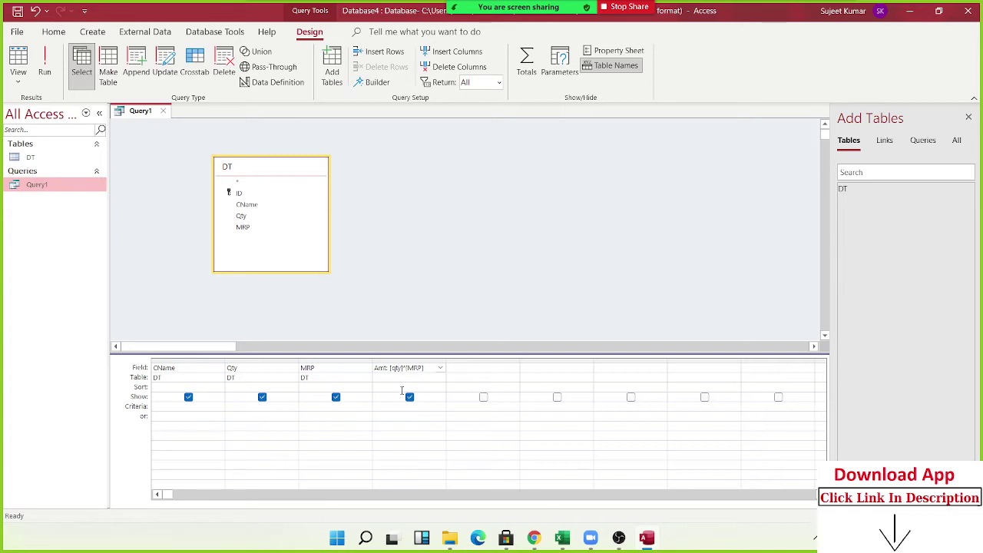
left_click(163, 111)
left_click(466, 307)
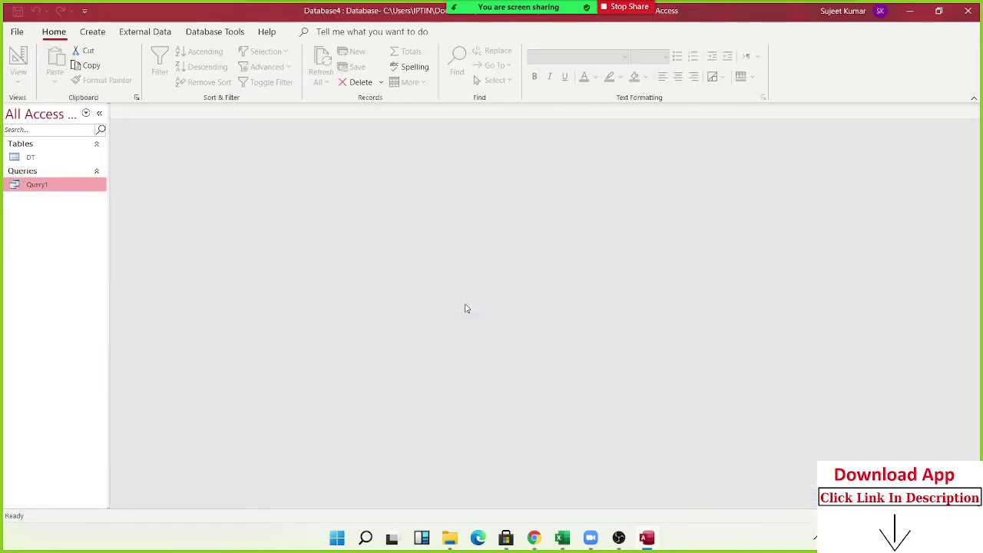
double_click(67, 190)
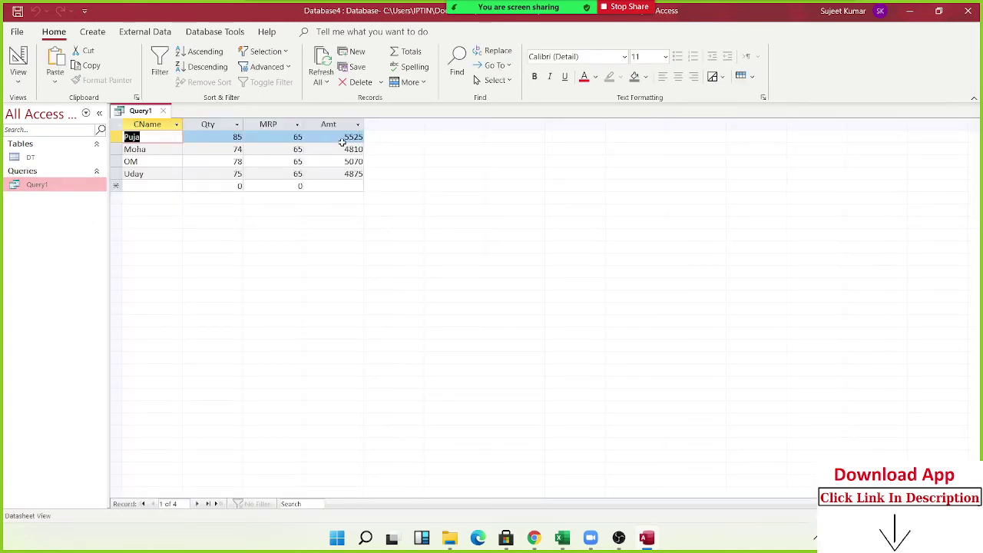
double_click(42, 157)
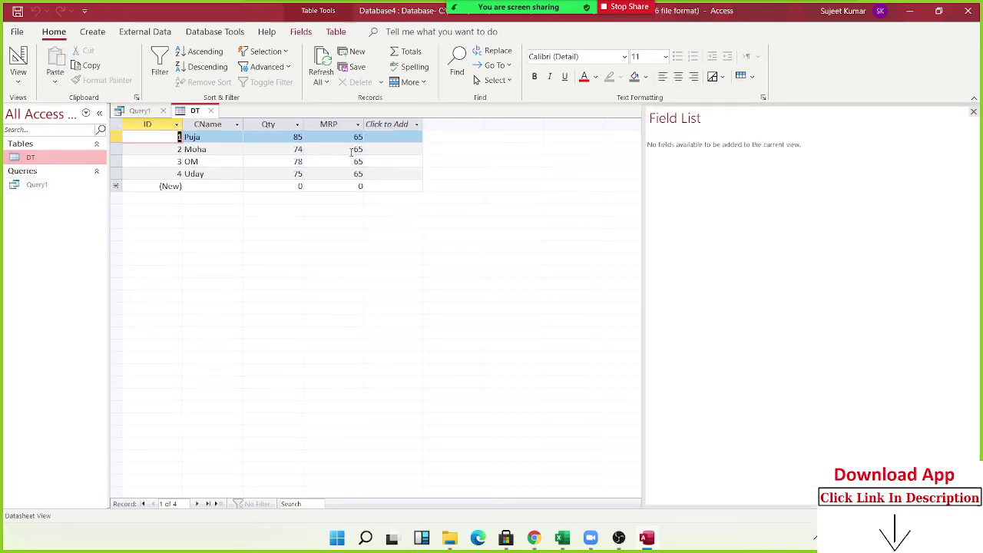
left_click(139, 111)
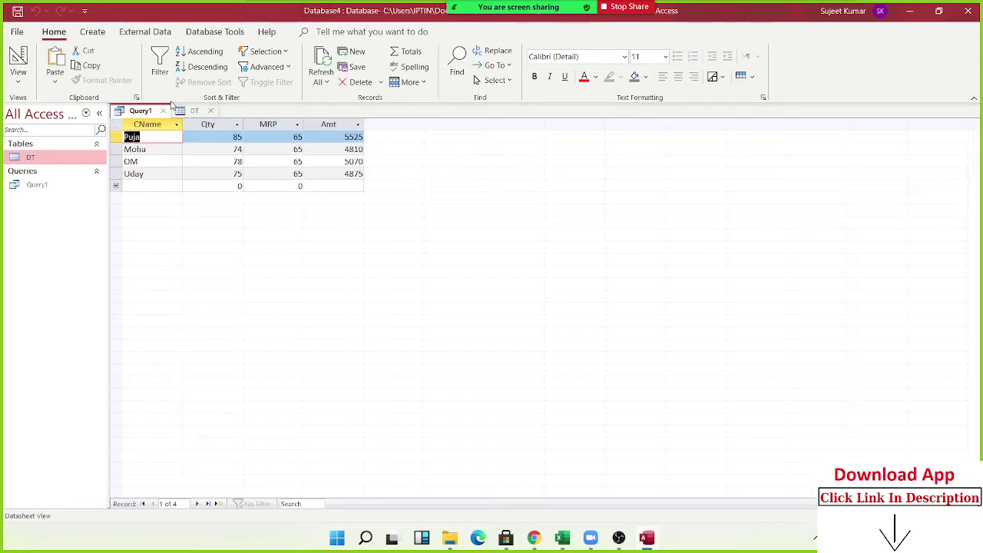
left_click(192, 111)
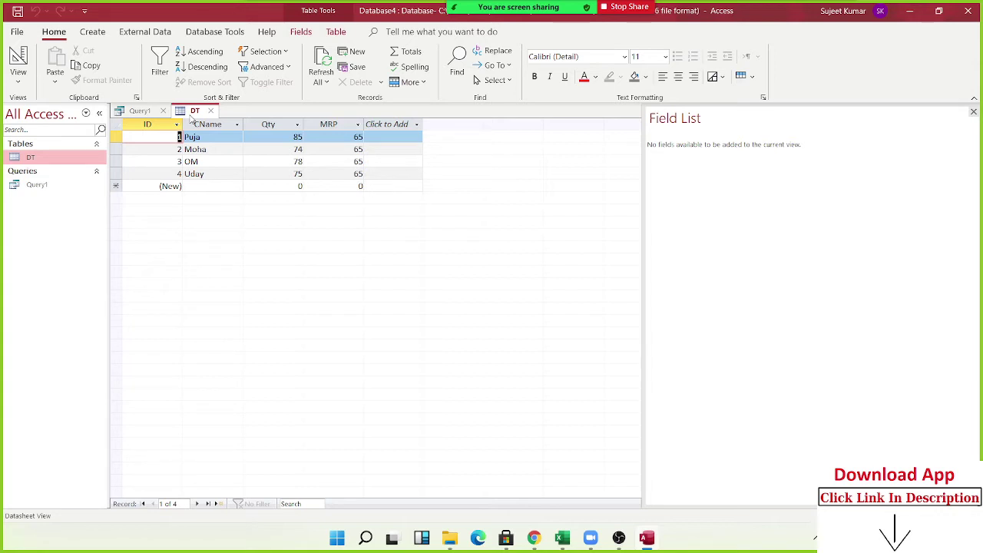
left_click(140, 111)
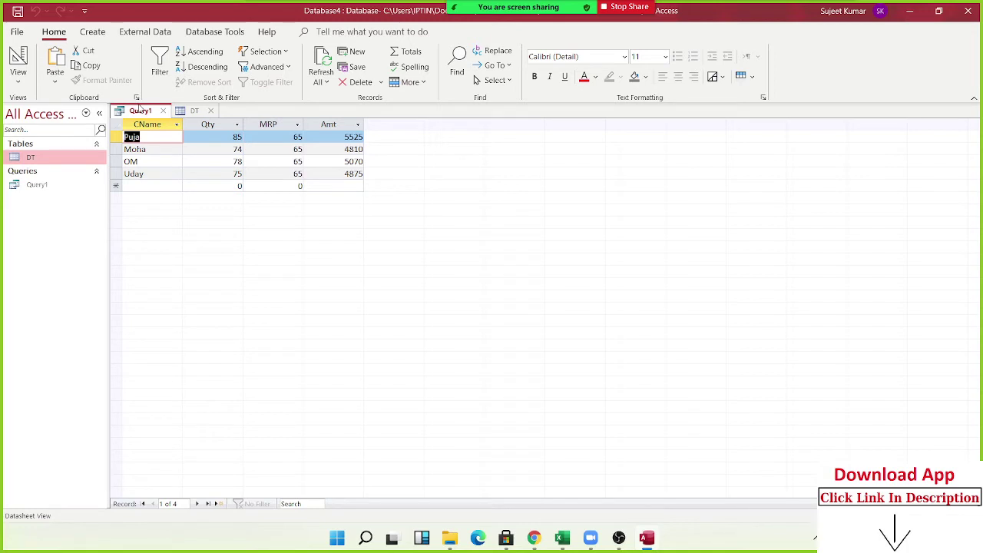
left_click(164, 111)
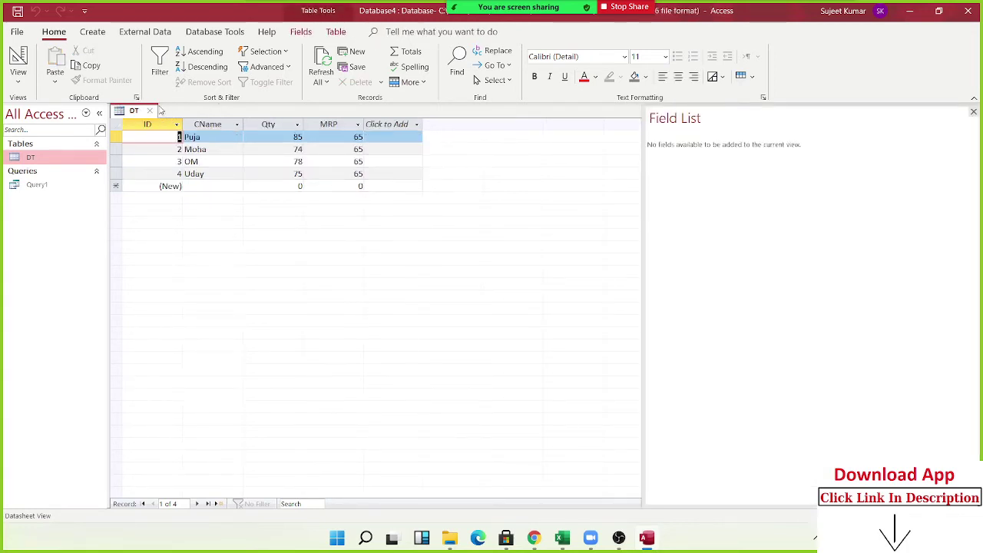
left_click(156, 112)
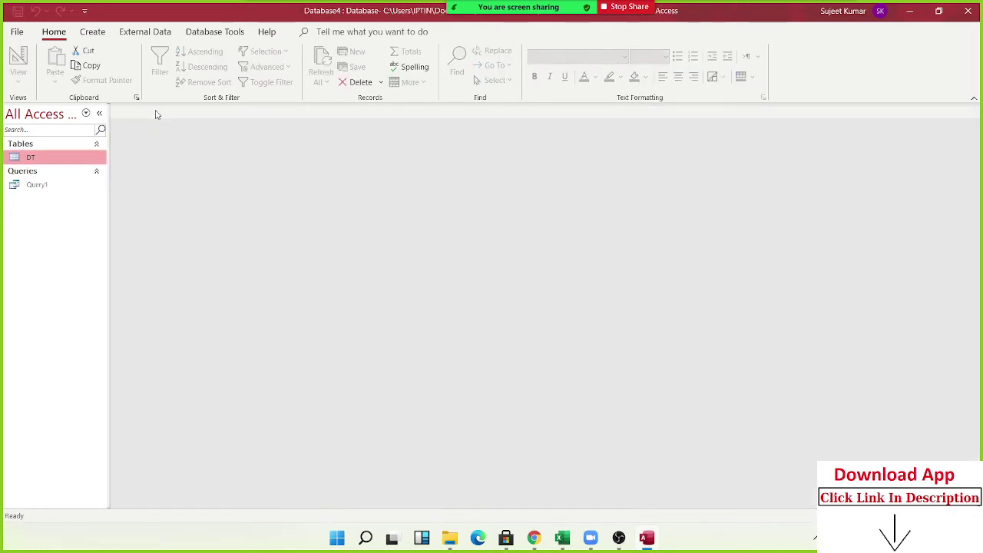
Step: Open Query1 and the DT table, and compare the query's Amt column with DT's data
right_click(77, 163)
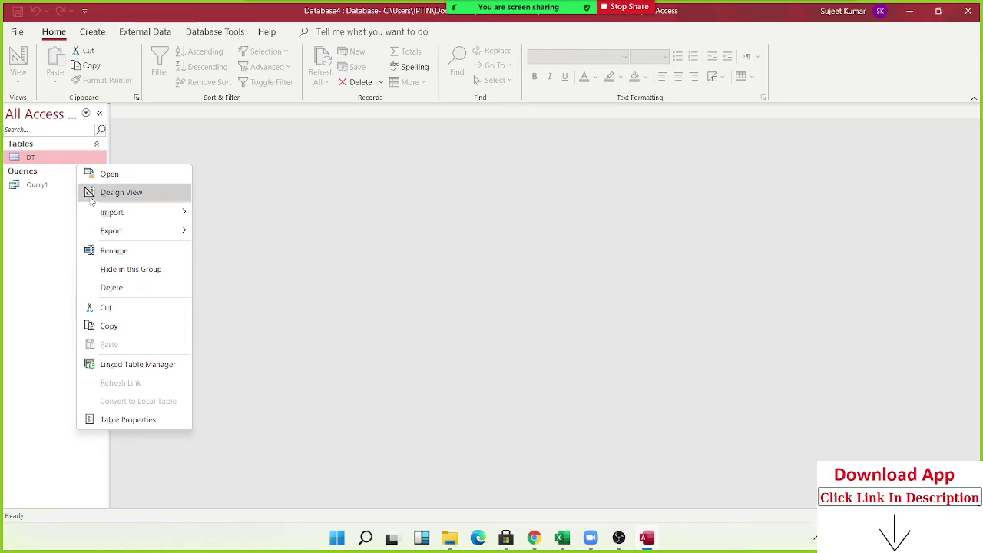
double_click(54, 187)
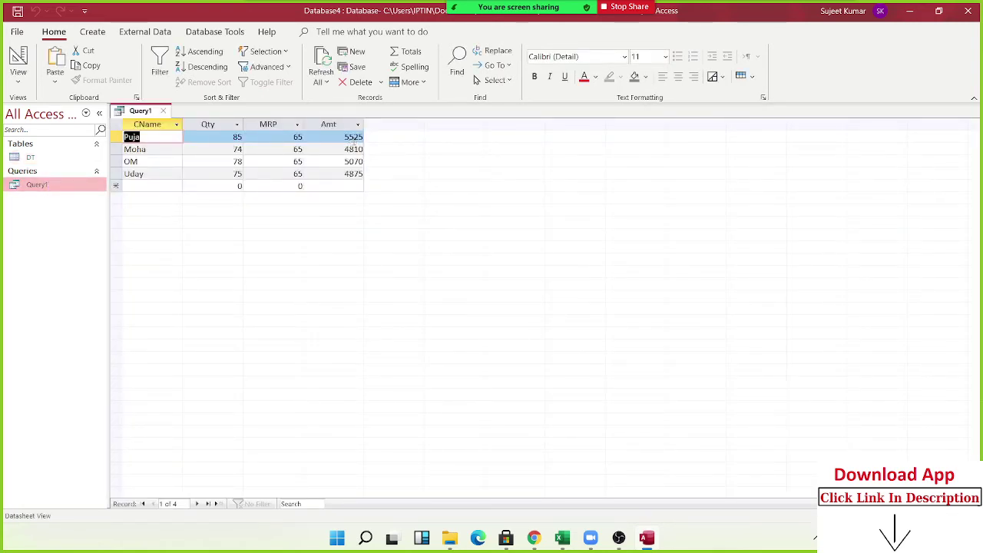
double_click(57, 156)
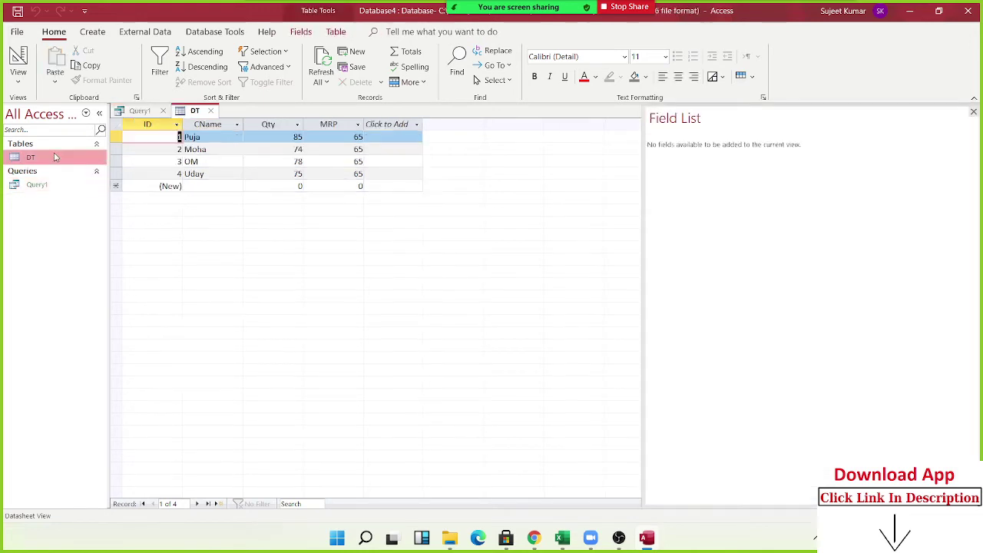
left_click(139, 112)
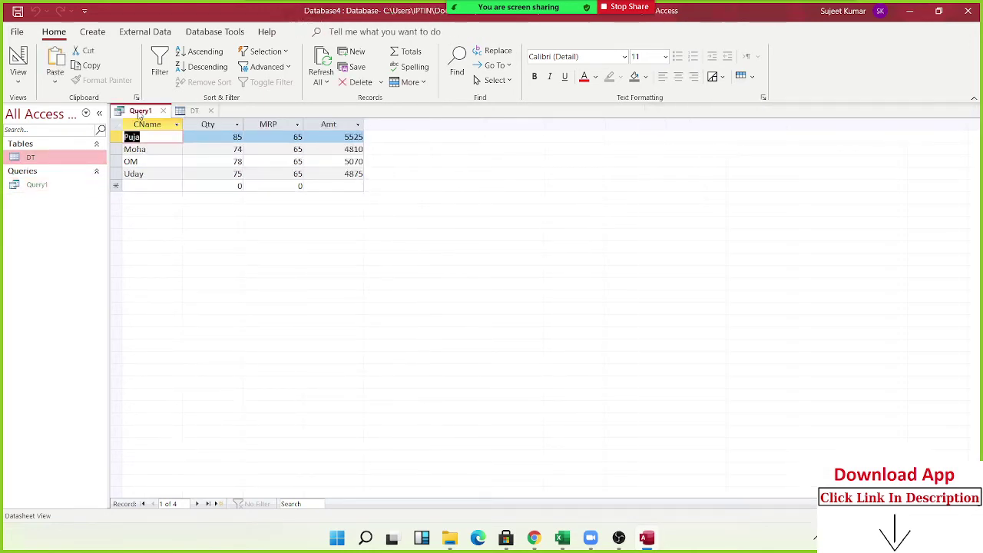
left_click(196, 112)
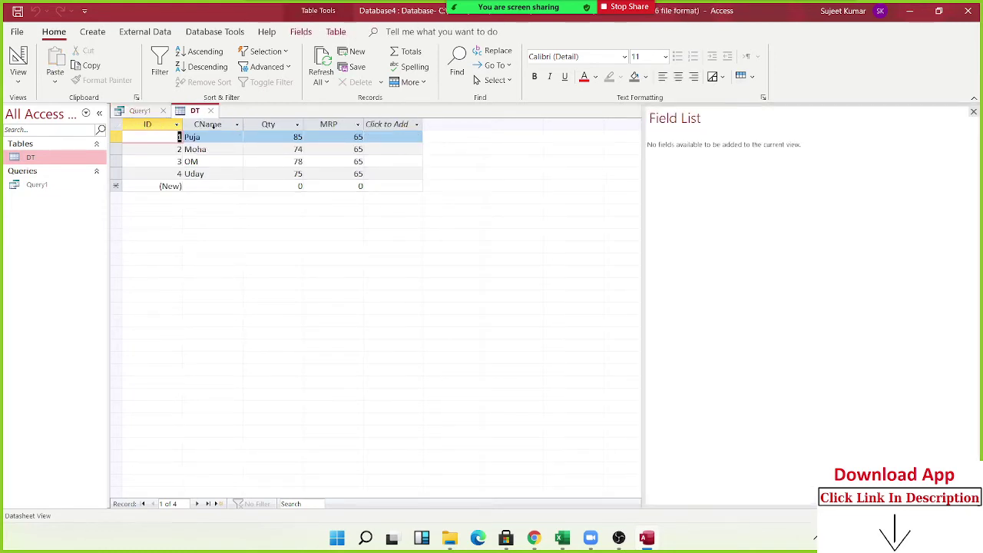
left_click(140, 112)
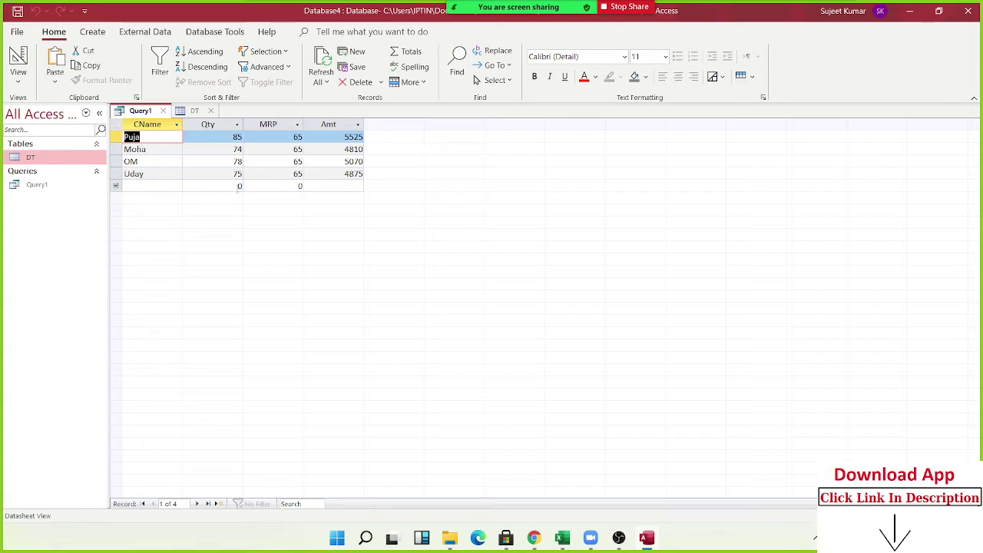
left_click(198, 112)
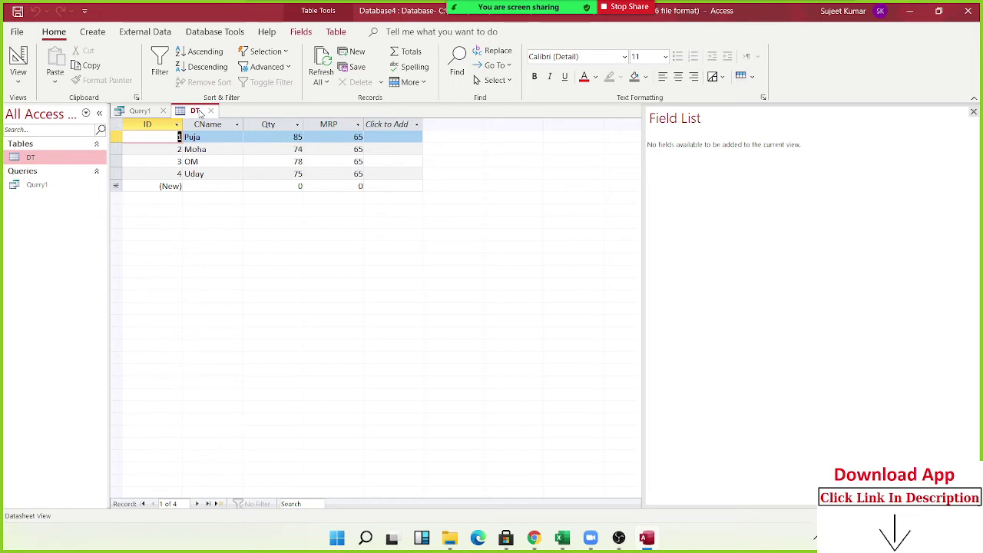
Step: Close the DT table and bring up the options for Query1
left_click(210, 111)
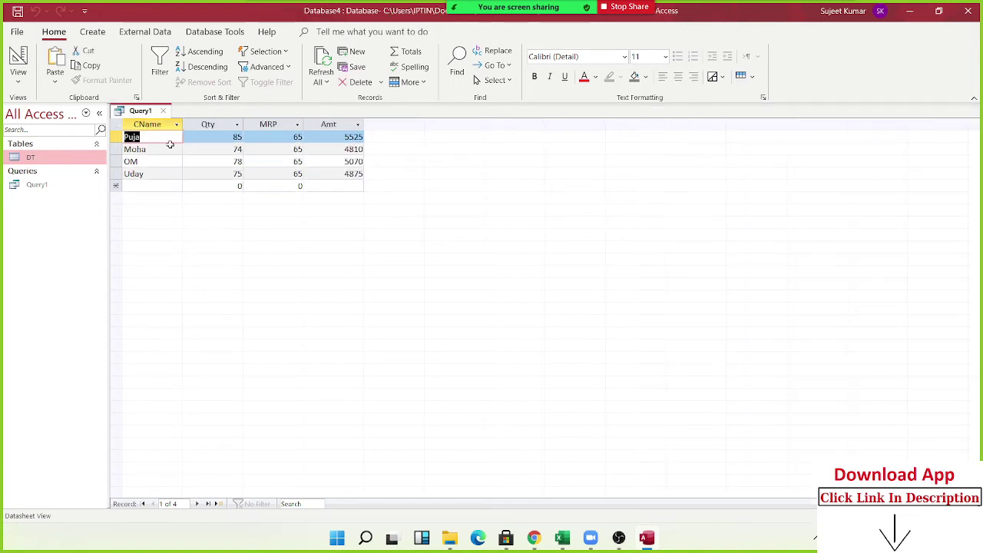
left_click(40, 186)
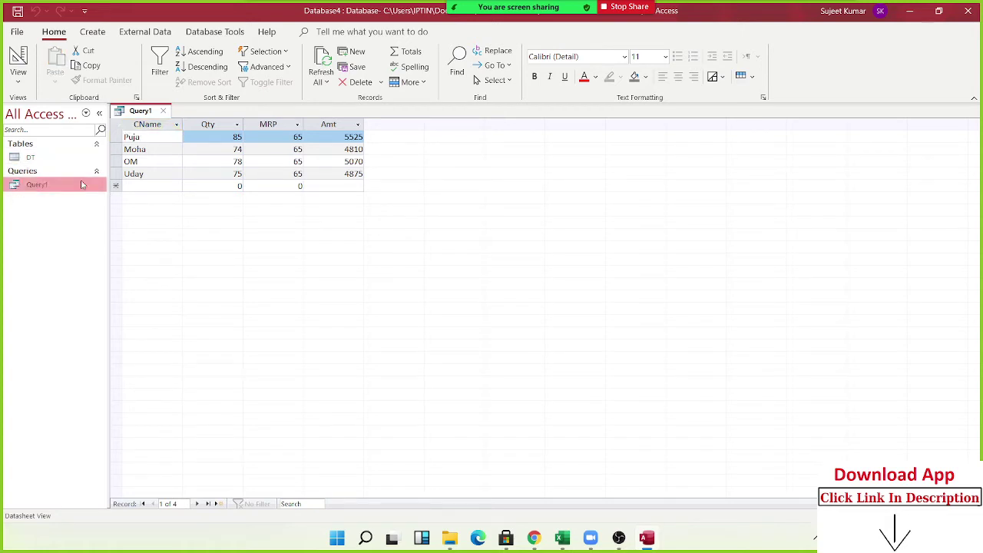
right_click(29, 188)
Step: Open Query1 in Design view, then view DT's field definitions and close them
left_click(46, 209)
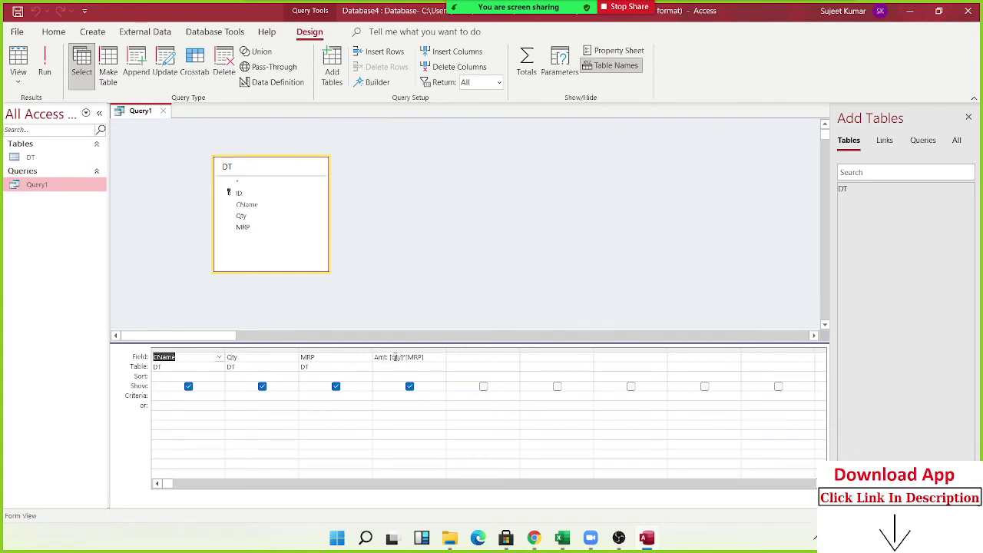
right_click(62, 159)
left_click(71, 183)
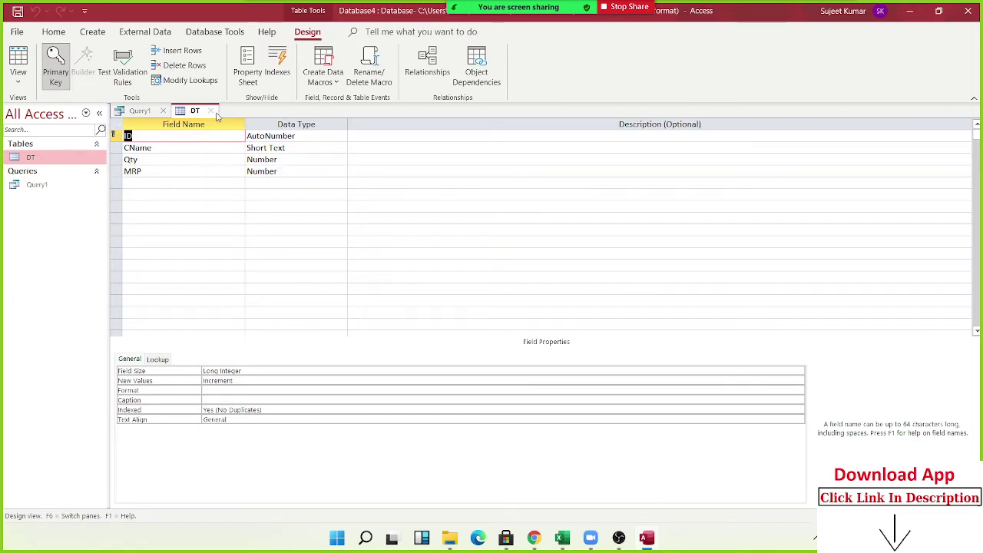
left_click(211, 112)
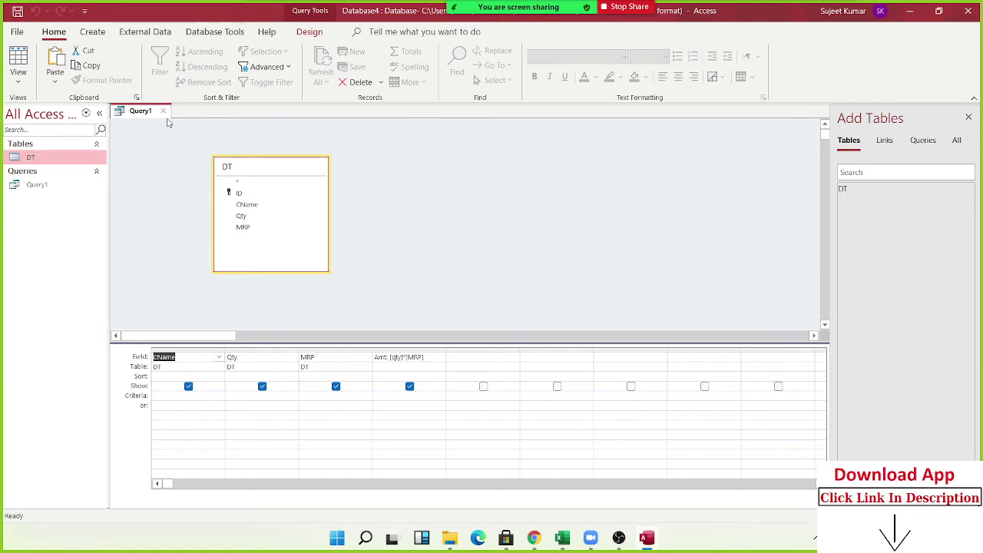
Step: Close Query1's design, reopen Query1 and DT as datasheets, then close both
left_click(168, 111)
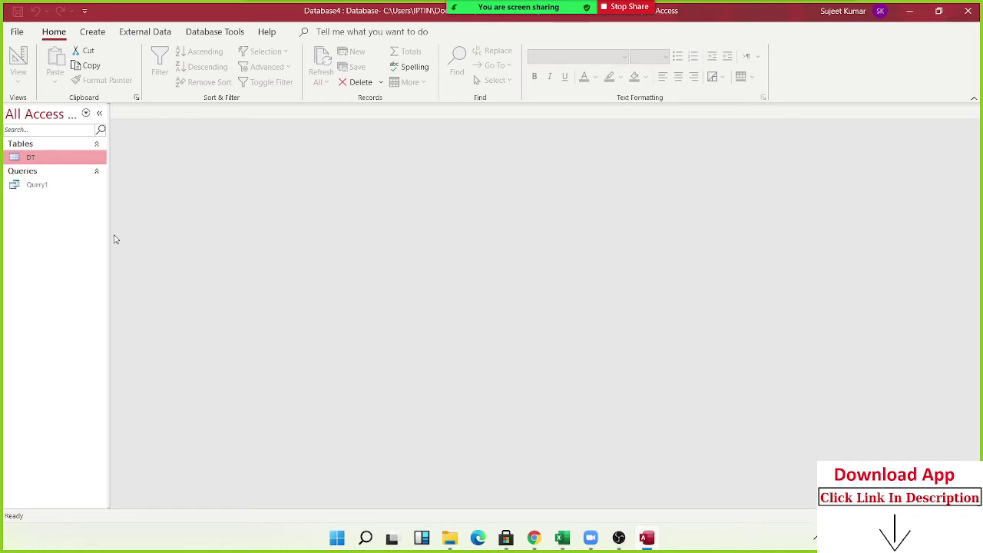
double_click(61, 187)
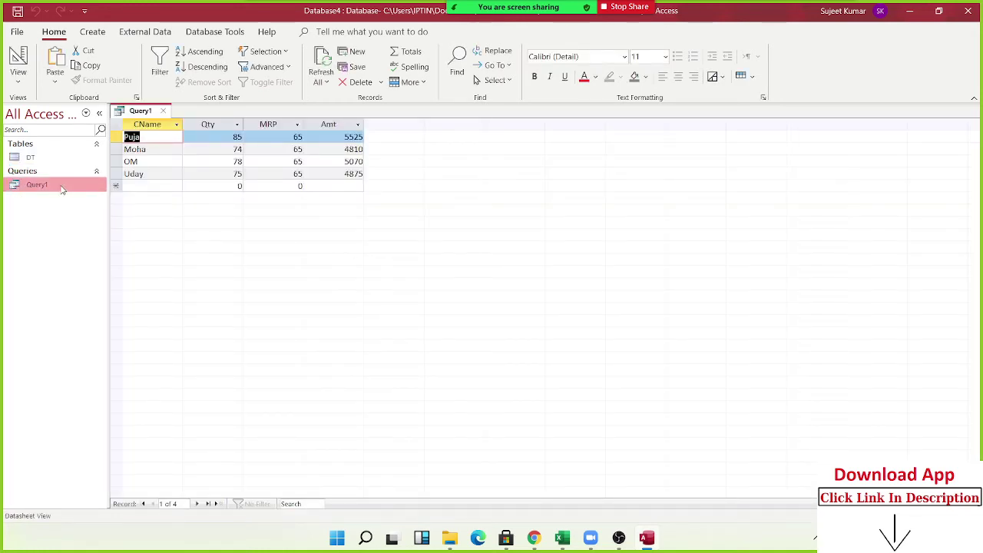
double_click(45, 157)
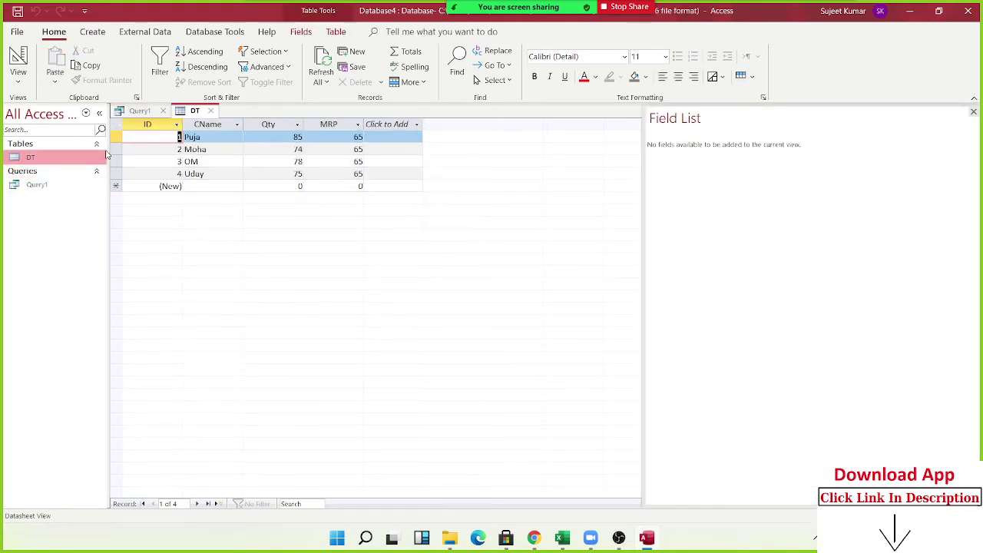
right_click(46, 187)
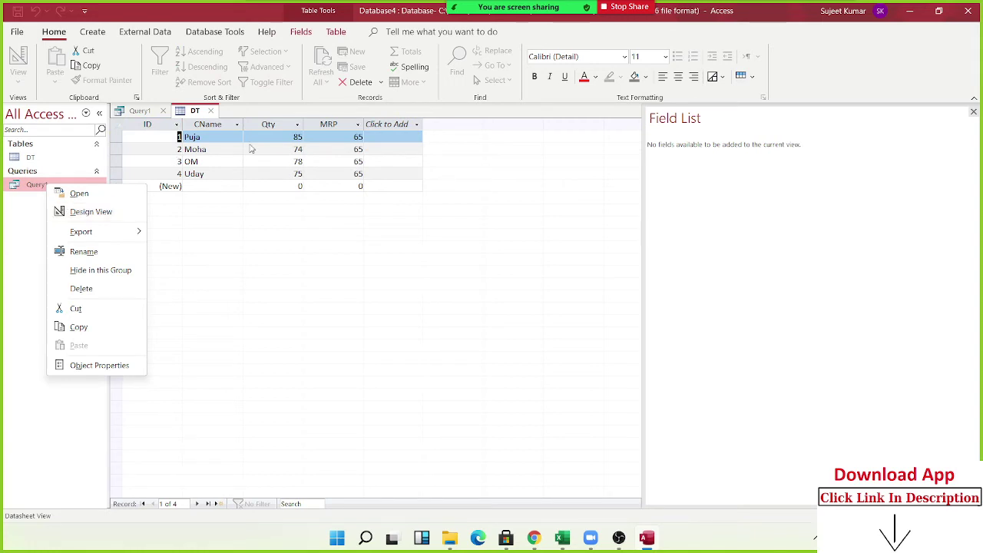
left_click(212, 111)
left_click(162, 111)
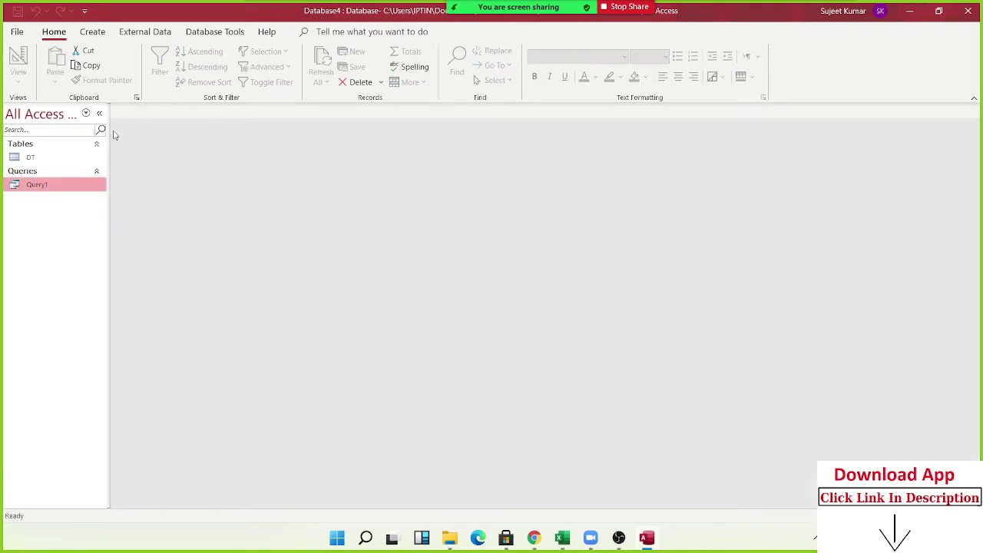
Step: Open DT in Design view and add a new Amt field with the Calculated data type
left_click(67, 158)
right_click(69, 158)
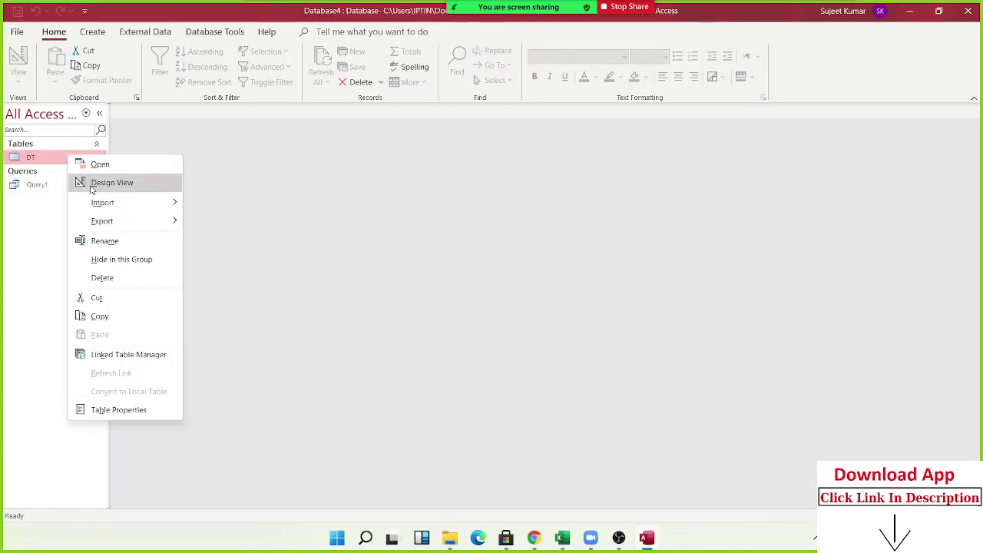
left_click(94, 184)
left_click(132, 185)
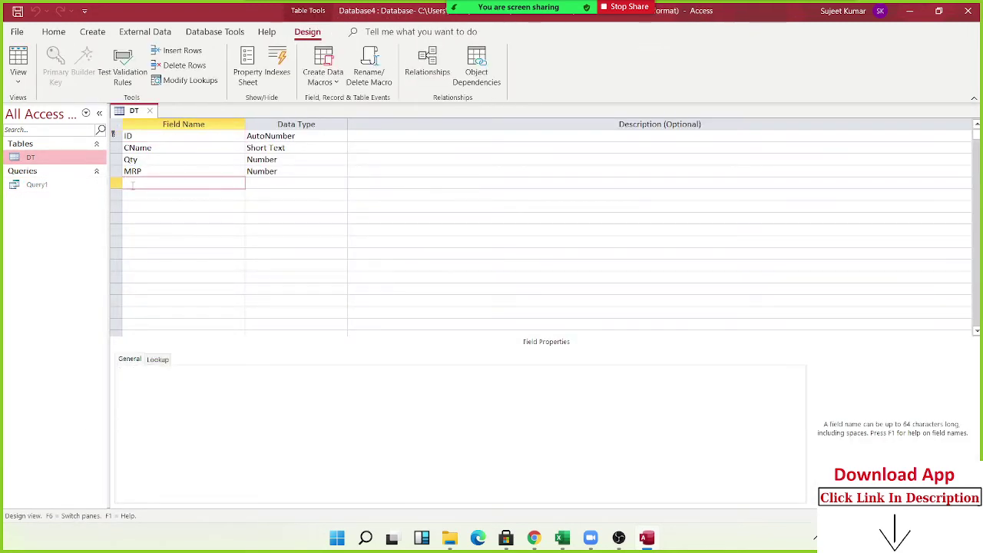
type("Amt")
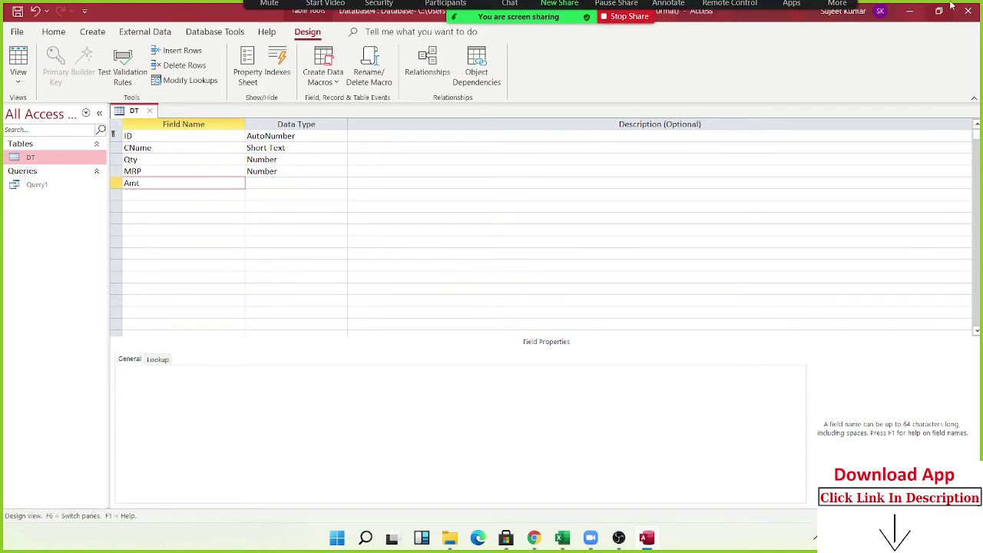
key("Tab")
type("c")
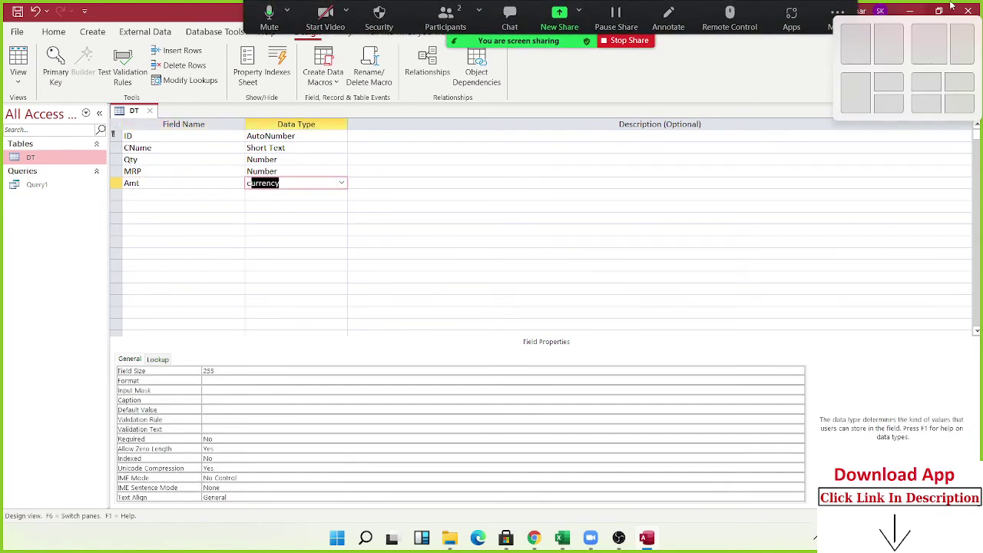
key("BackSpace")
key("BackSpace")
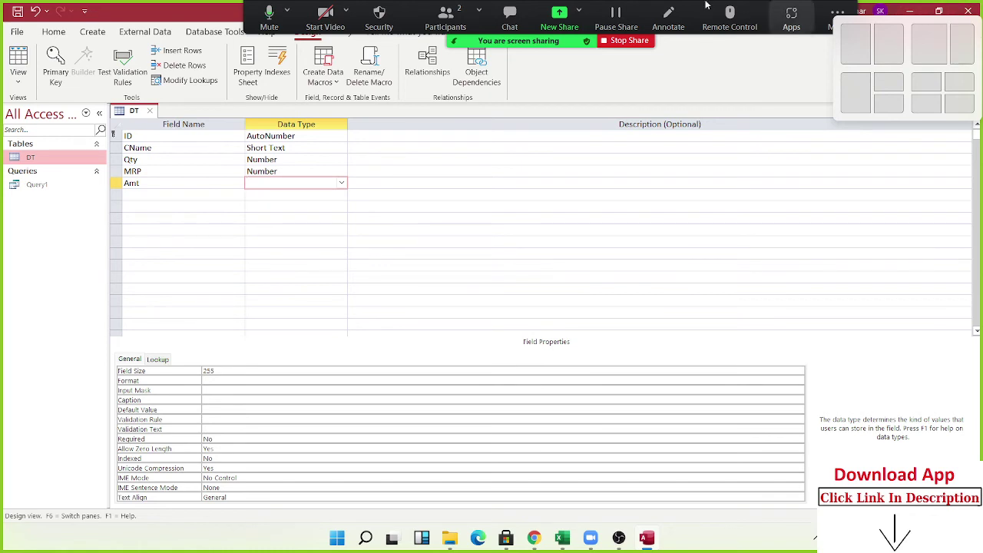
left_click(341, 183)
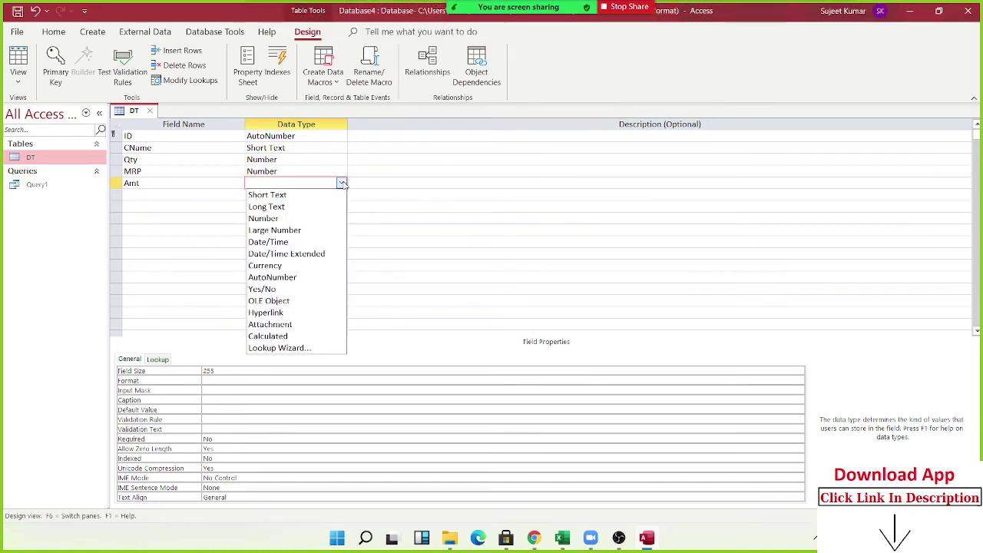
left_click(305, 336)
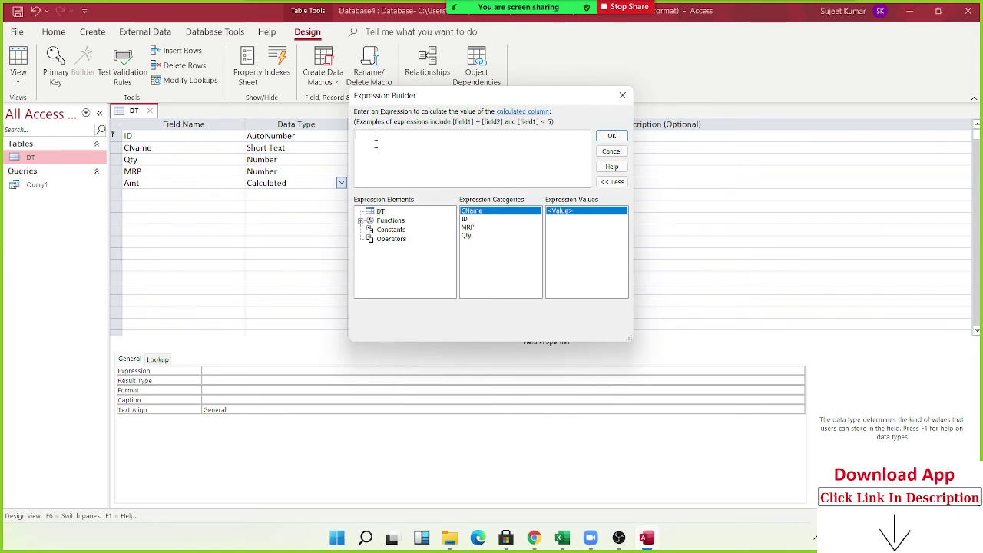
Step: Build the Amt expression [Qty]*[MRP] in Expression Builder and close DT's design
left_click(465, 228)
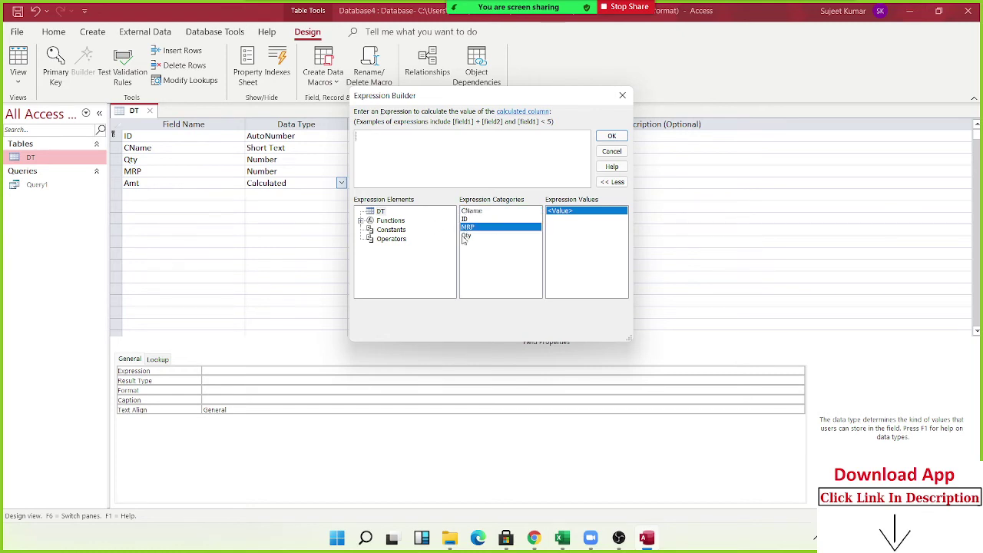
double_click(466, 236)
type("*")
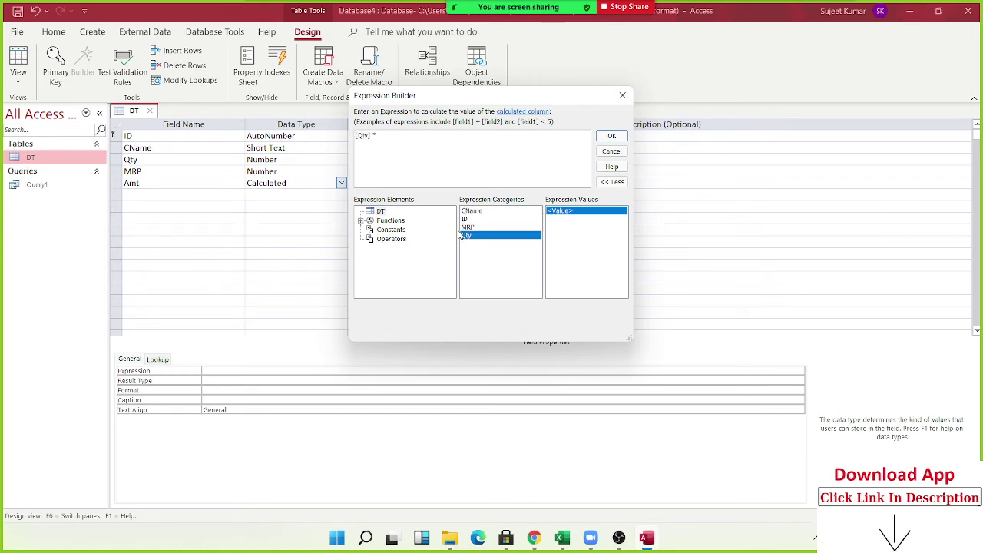
double_click(466, 227)
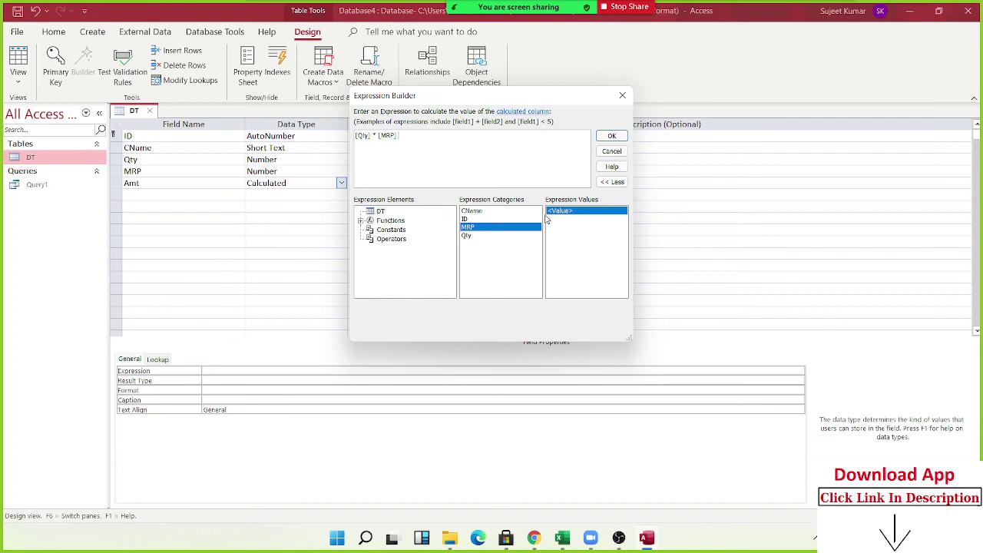
left_click(626, 138)
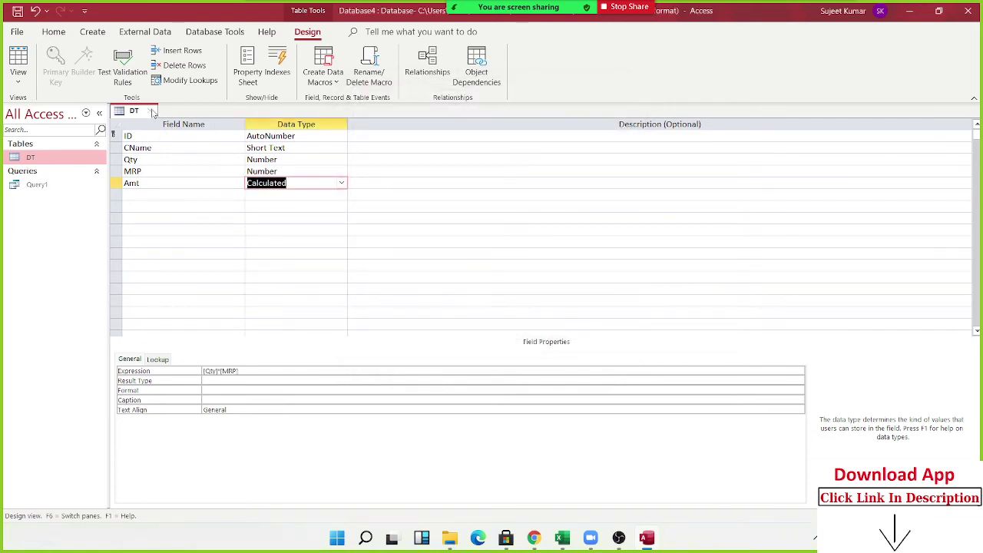
left_click(153, 112)
Step: Save DT's design changes and open the table's datasheet
left_click(450, 304)
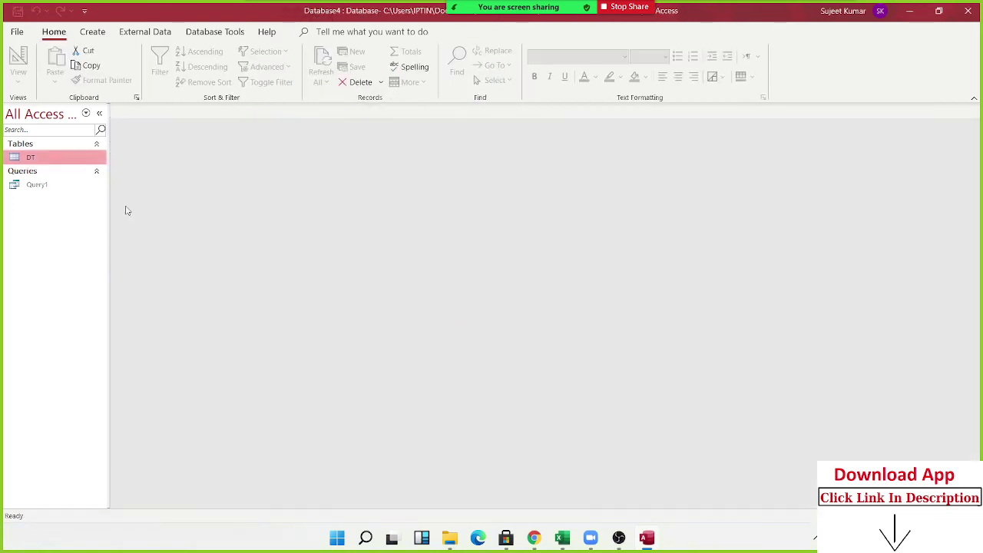
double_click(66, 158)
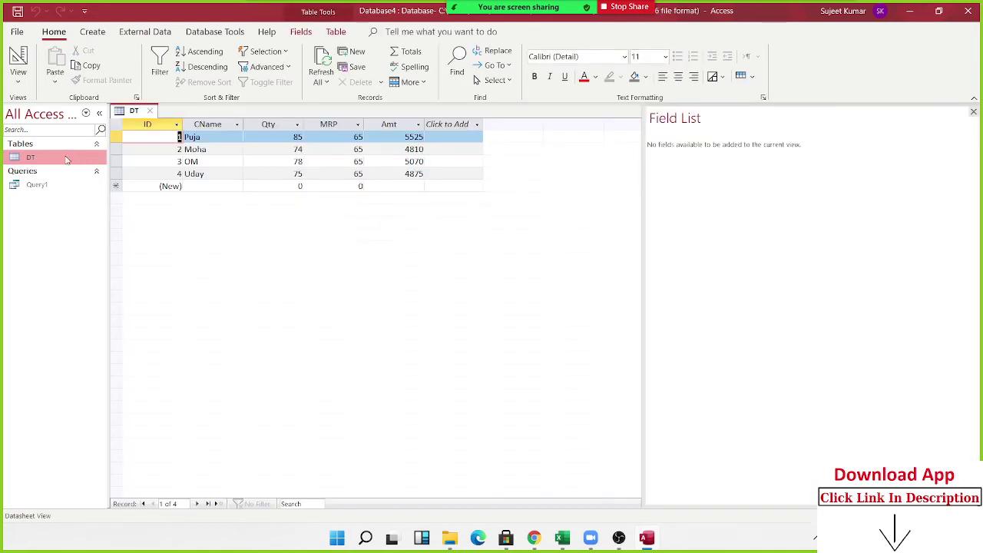
left_click(382, 145)
Step: Add a record for Inder with Qty 78 and MRP 65, giving Amt 5070, then close DT
left_click(200, 187)
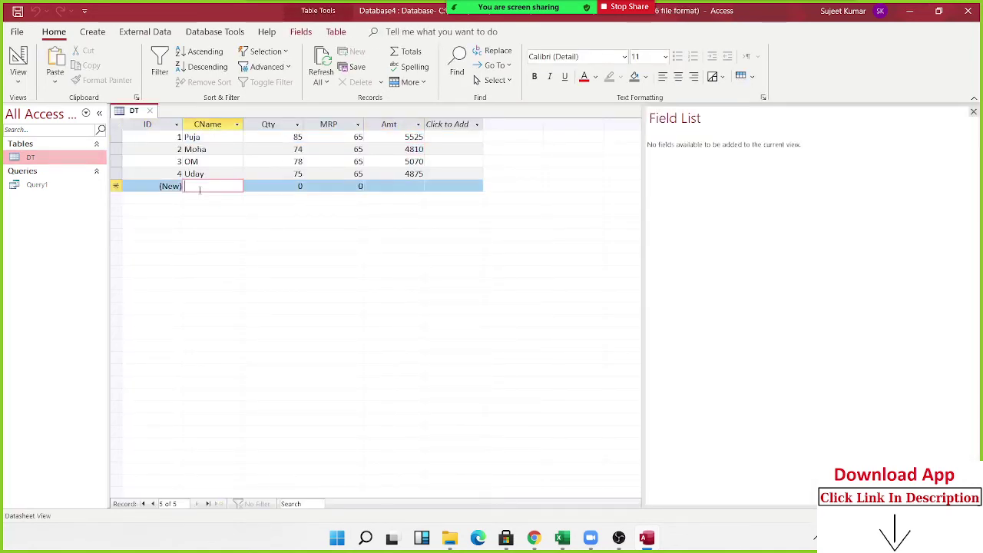
type("Indor")
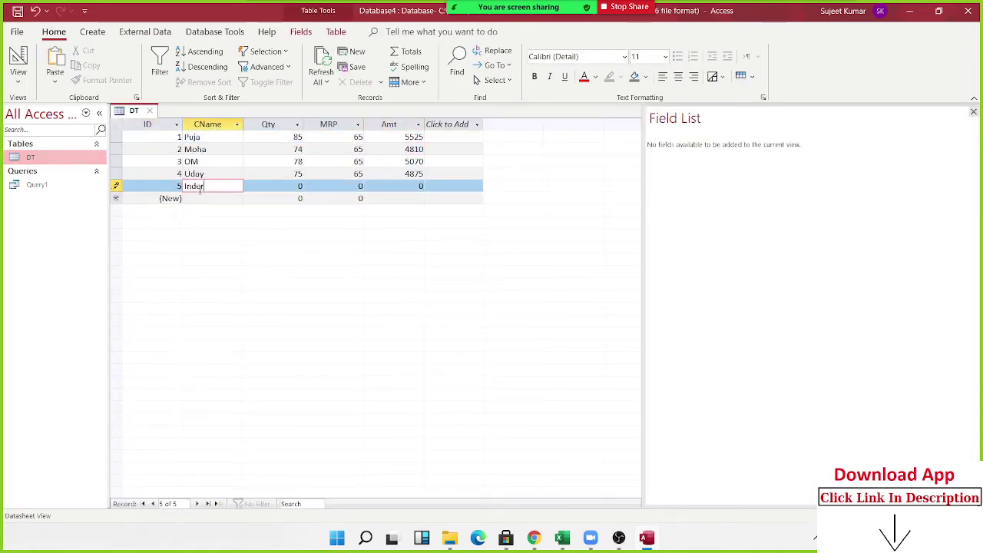
key("Tab")
type("78")
key("Tab")
type("65")
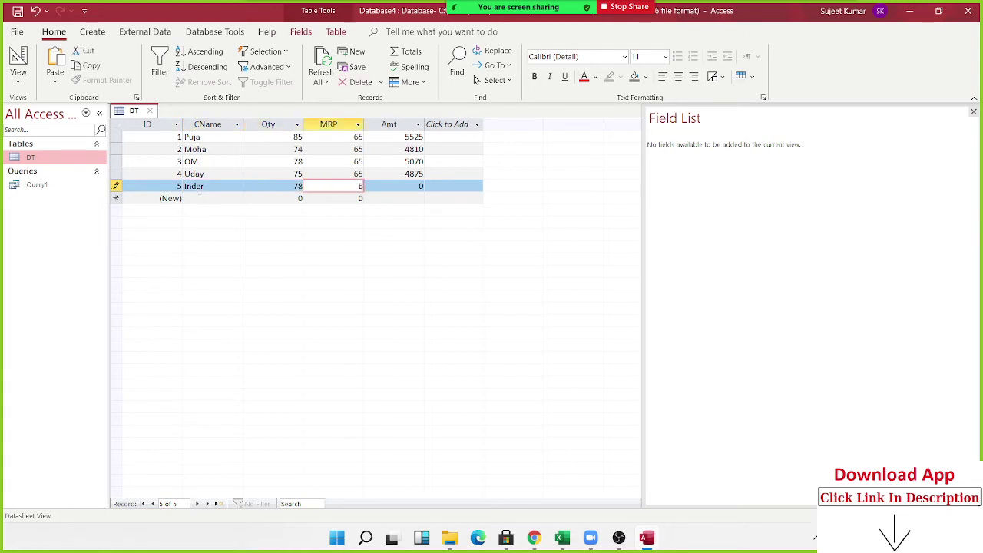
key("Tab")
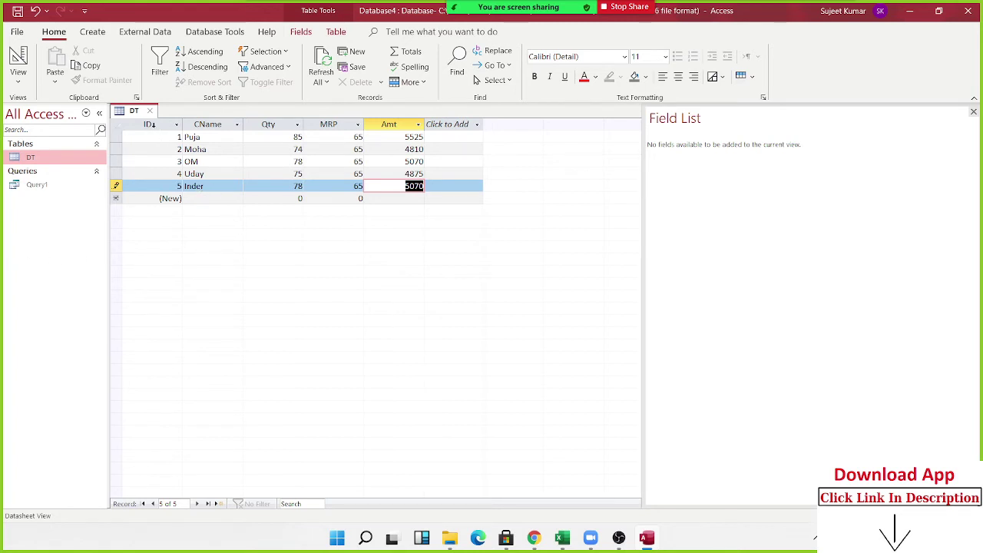
left_click(150, 111)
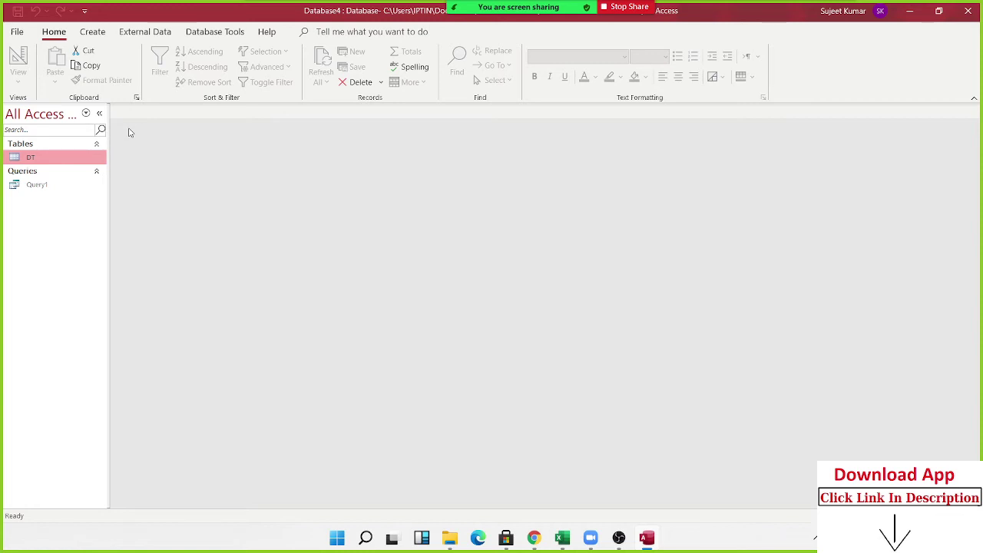
Step: Reopen DT to show five records with Amt 5525, 4810, 5070, 4875 and 5070
double_click(62, 158)
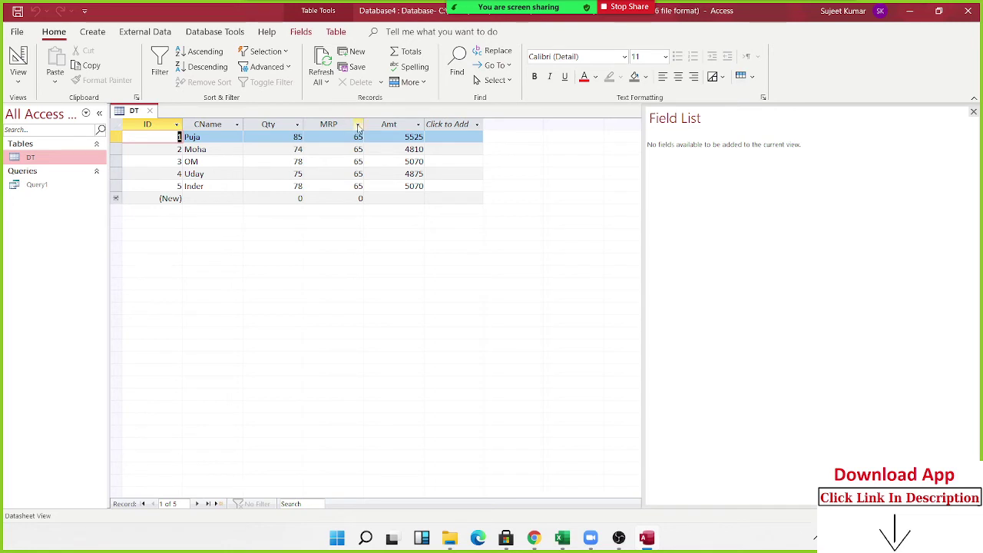
Step: Sort the DT records by MRP, then sort them A to Z by CName
left_click(357, 124)
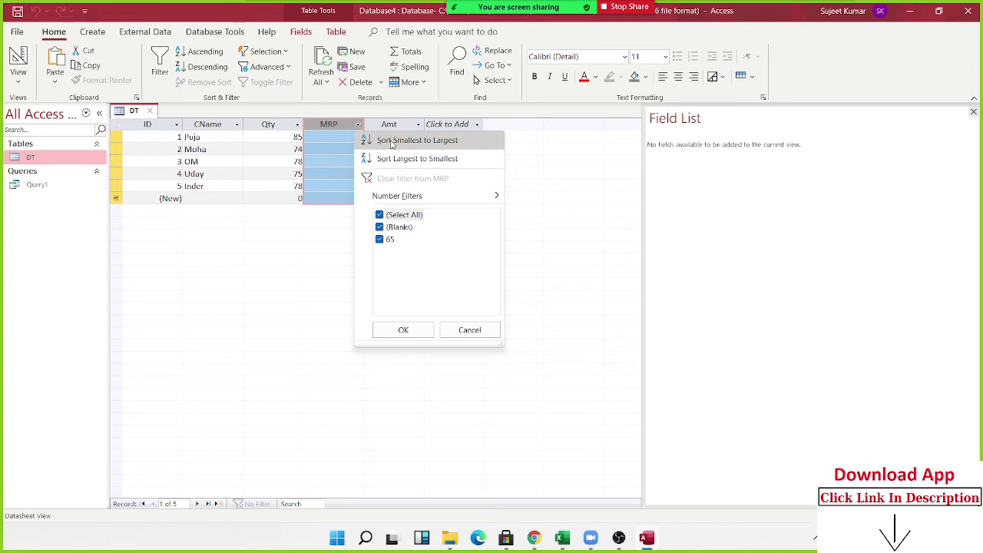
left_click(390, 157)
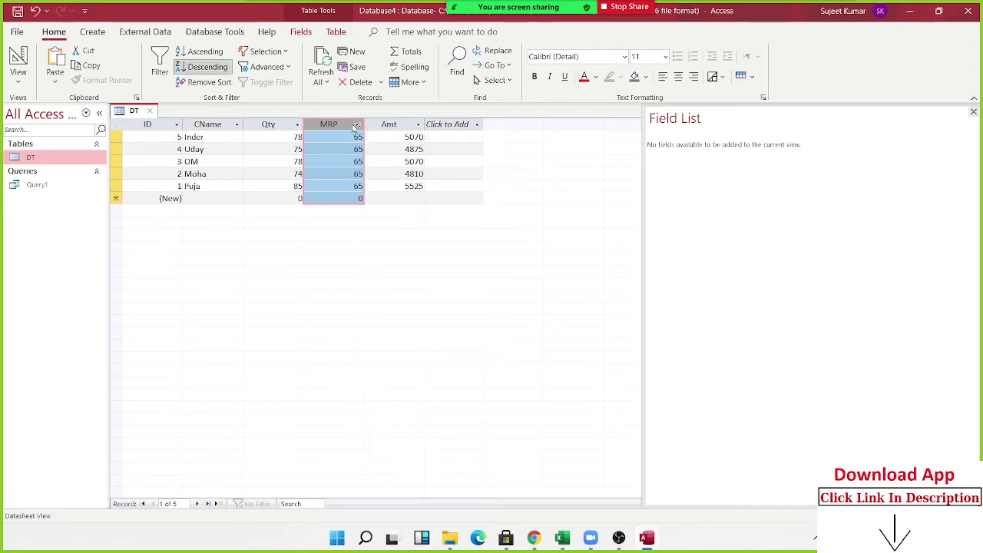
left_click(221, 126)
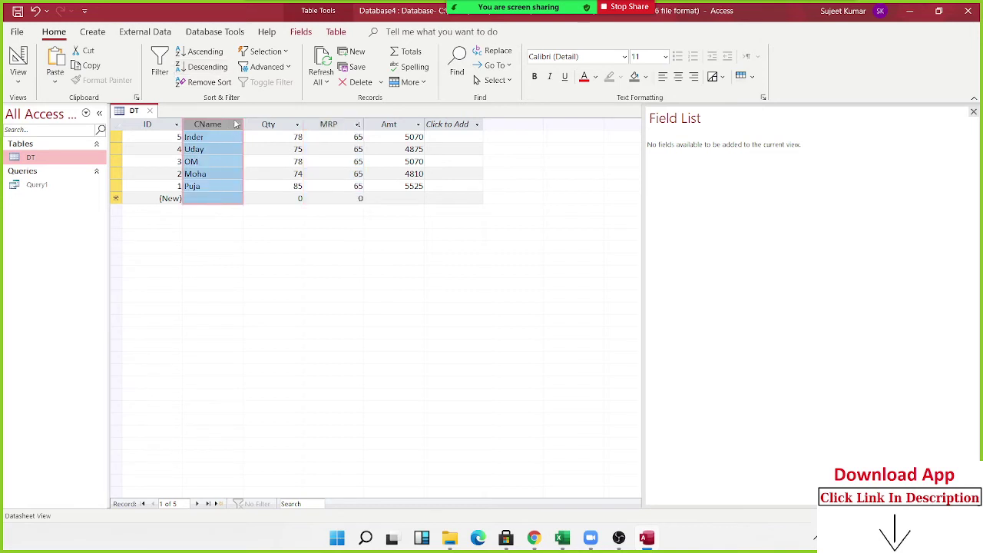
left_click(236, 124)
left_click(248, 147)
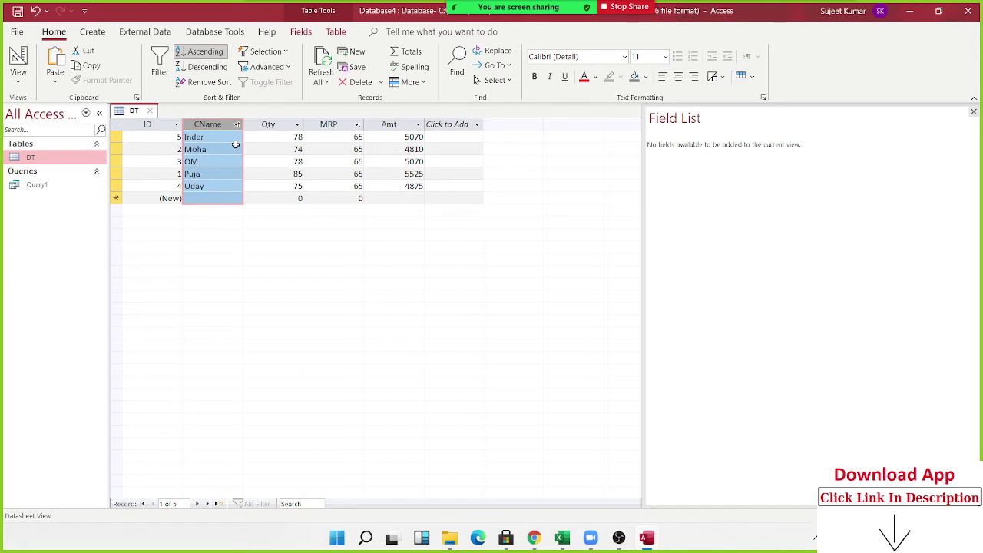
left_click(356, 137)
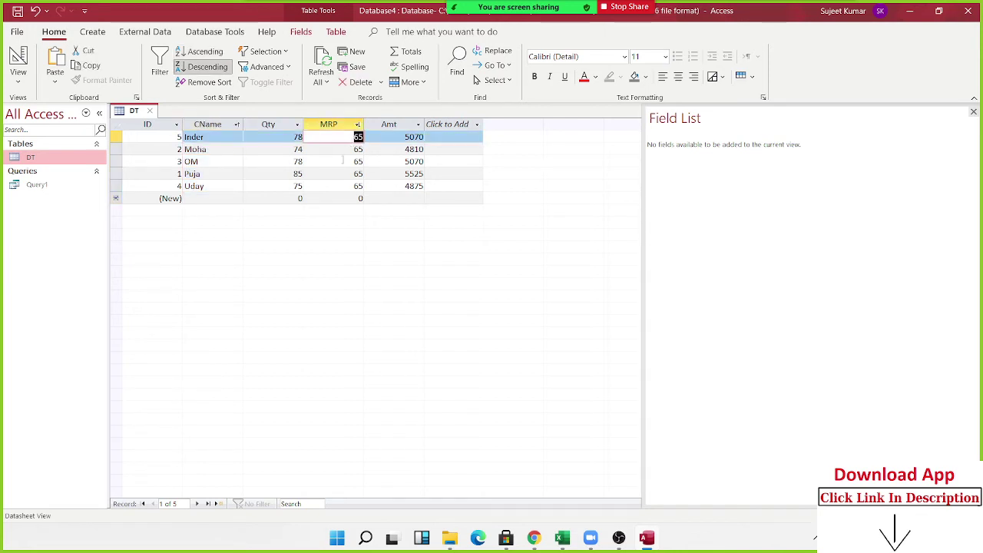
left_click(221, 139)
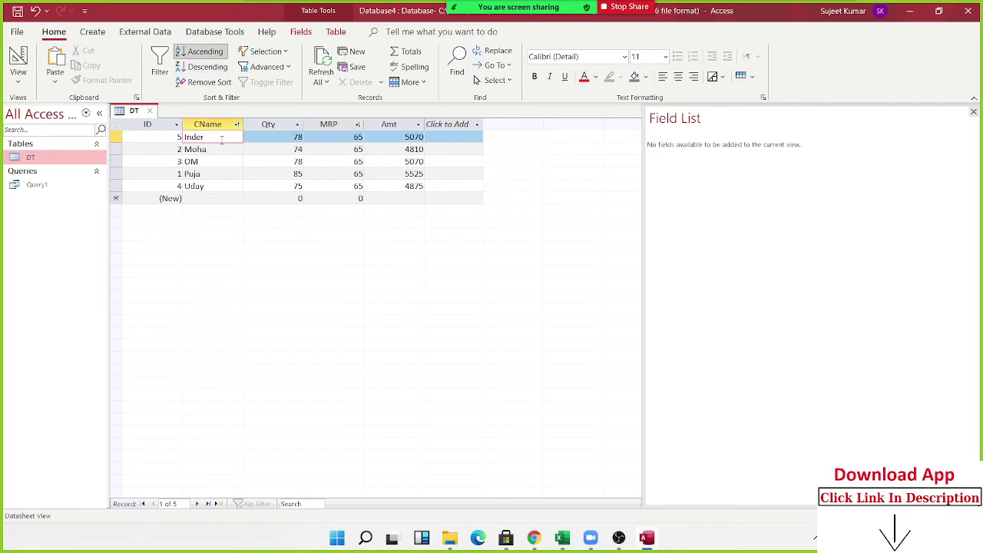
double_click(221, 139)
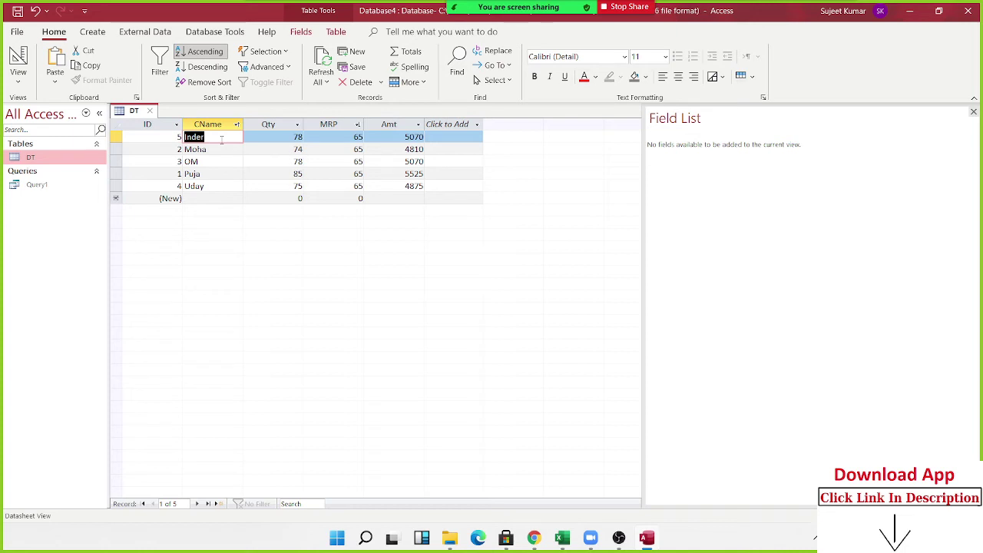
left_click(291, 161)
left_click(230, 125)
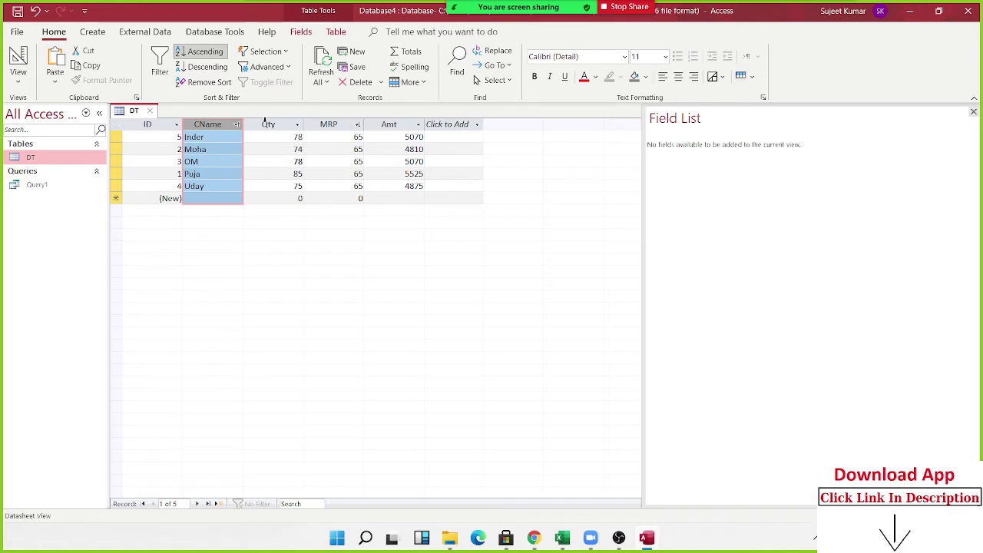
left_click(268, 124)
left_click(193, 139)
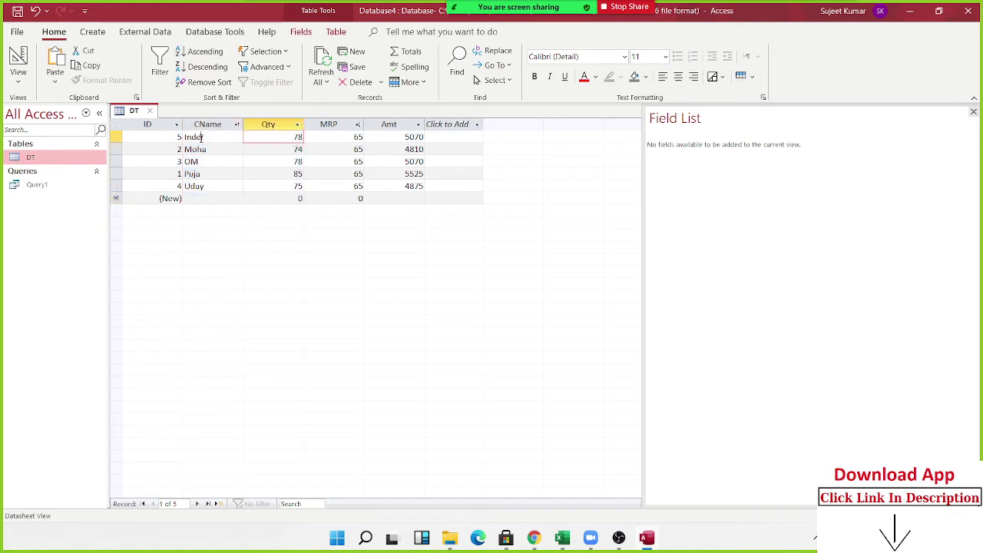
left_click(195, 148)
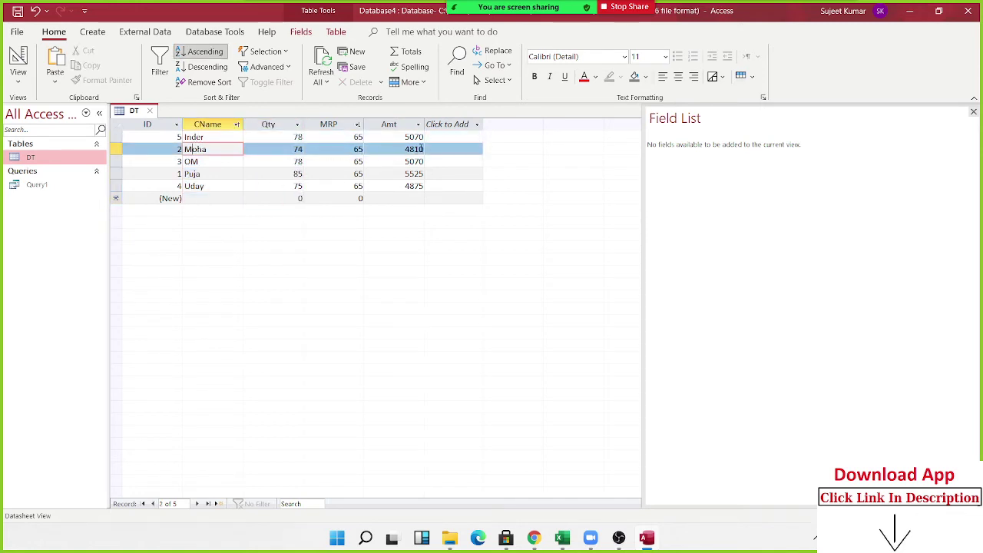
left_click(443, 138)
left_click(428, 147)
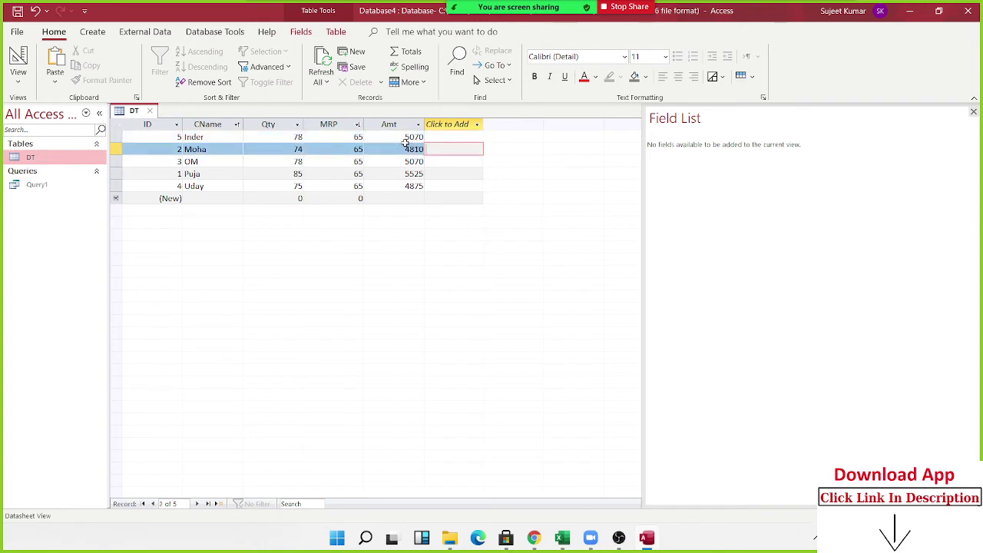
left_click(302, 148)
left_click(333, 160)
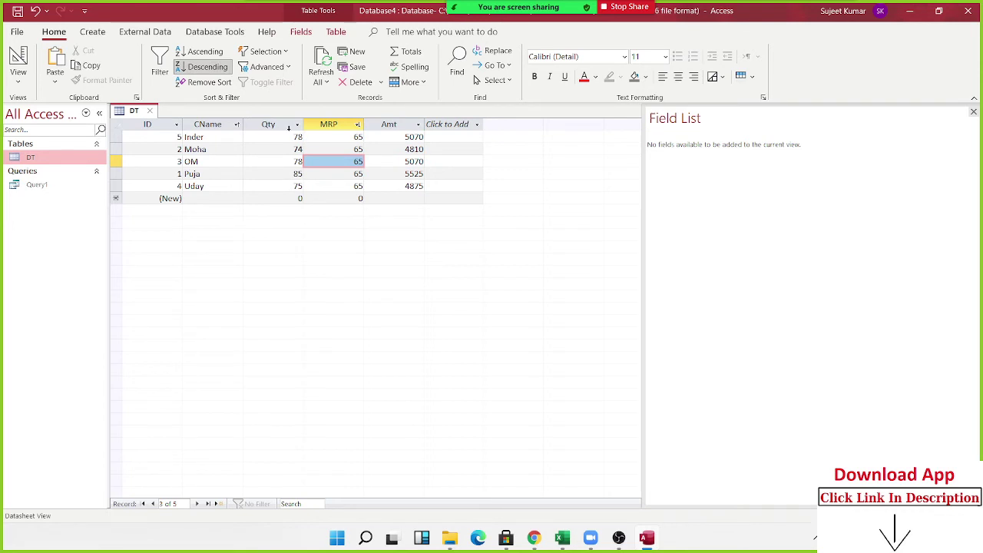
left_click(290, 128)
left_click(361, 126)
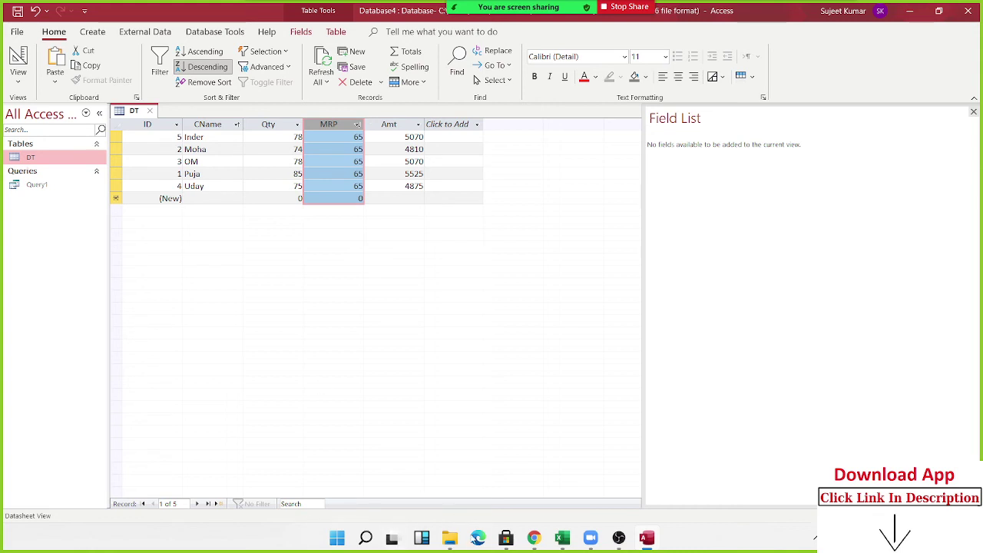
Step: Switch from Access to the Excel workbook Book1
left_click(563, 538)
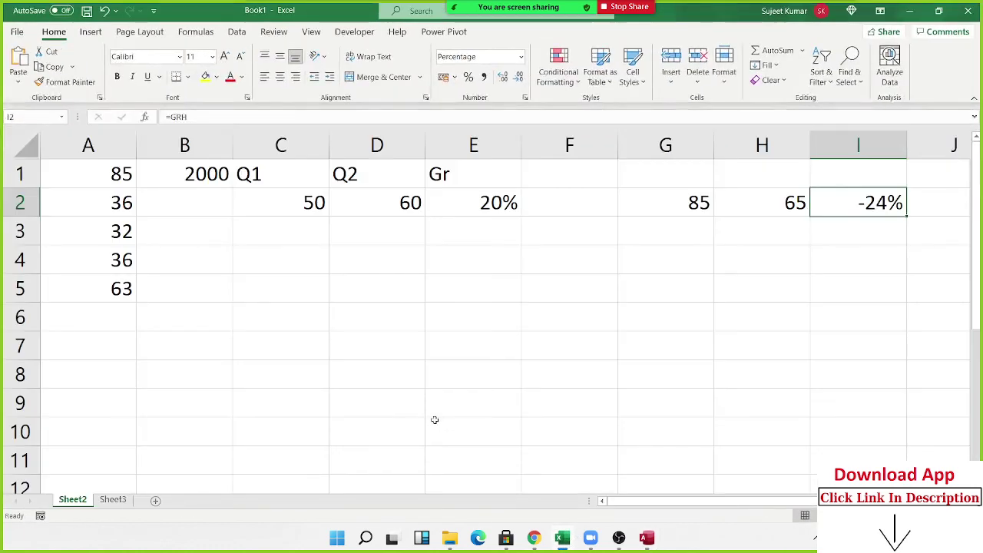
Step: Add Sheet4 with =SUM(A:A) in E4 showing 0, then return to Access's DT table
left_click(154, 501)
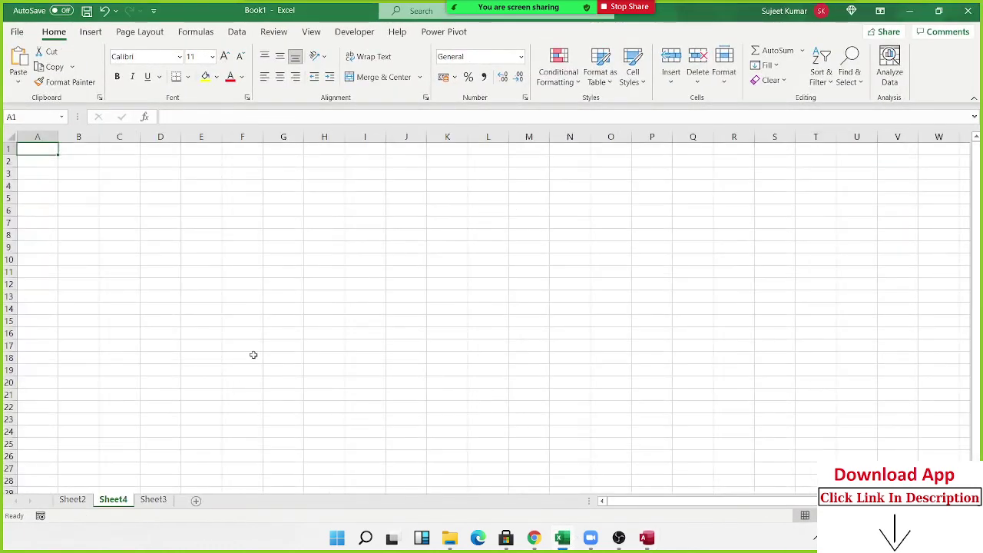
left_click(265, 202)
scroll(264, 202, "up", 3)
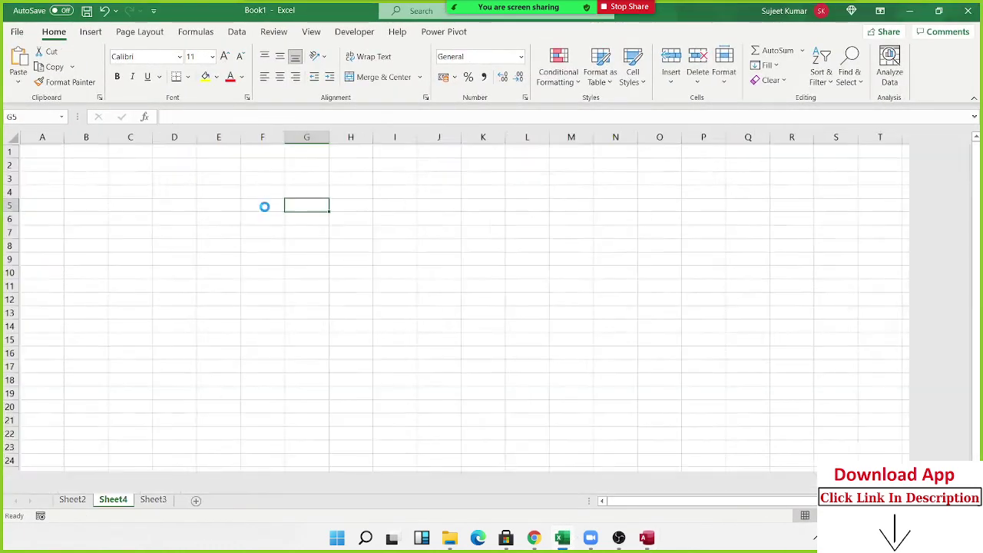
left_click(271, 206)
type("=")
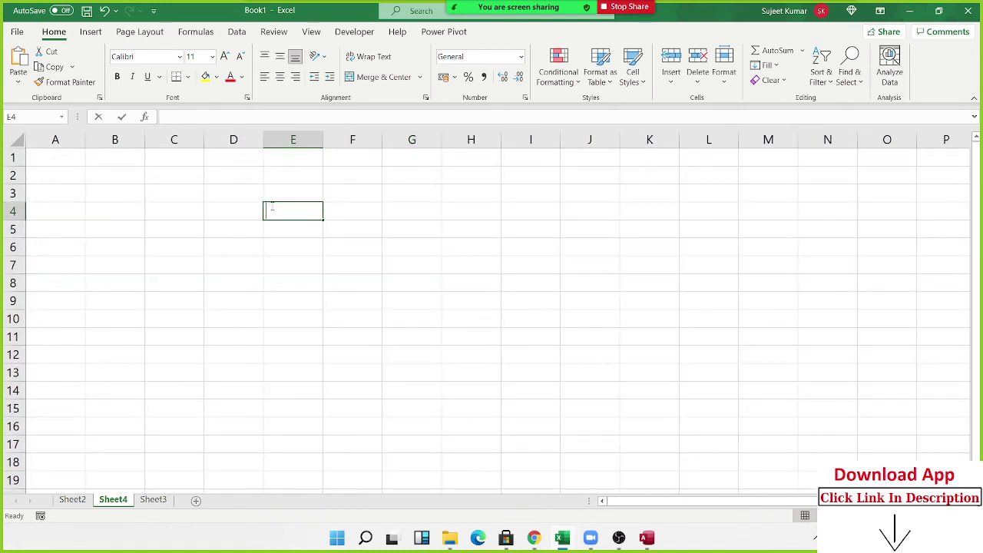
type("sum")
key("Tab")
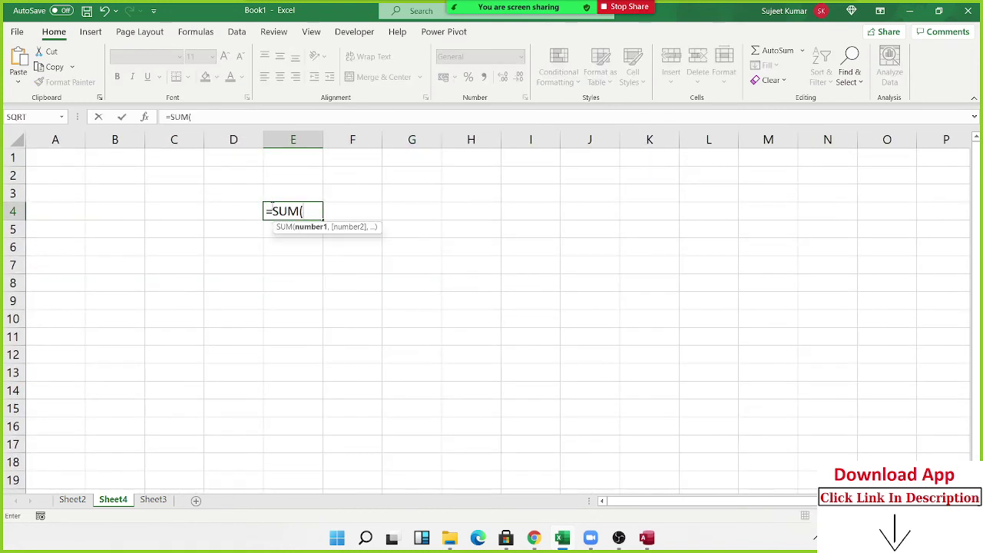
left_click(65, 139)
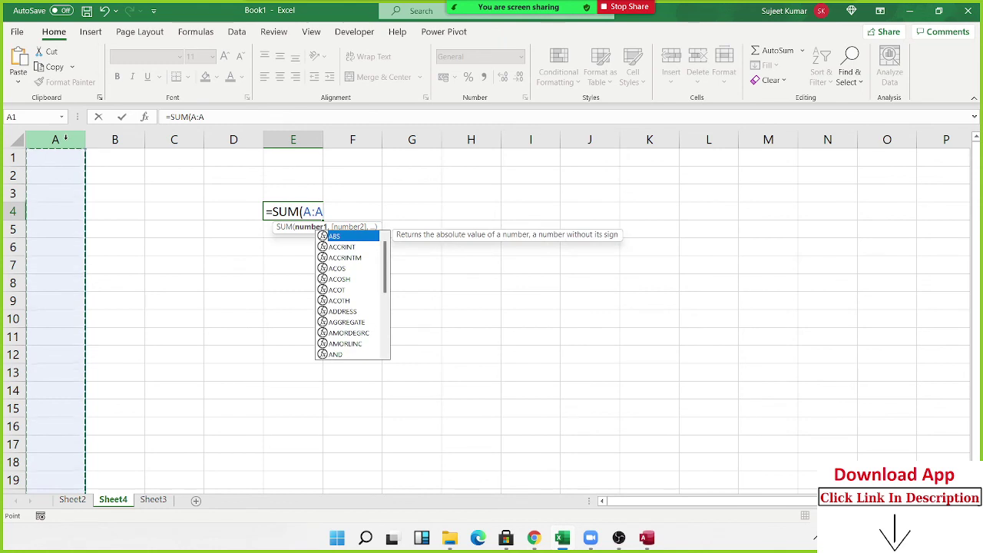
type(")")
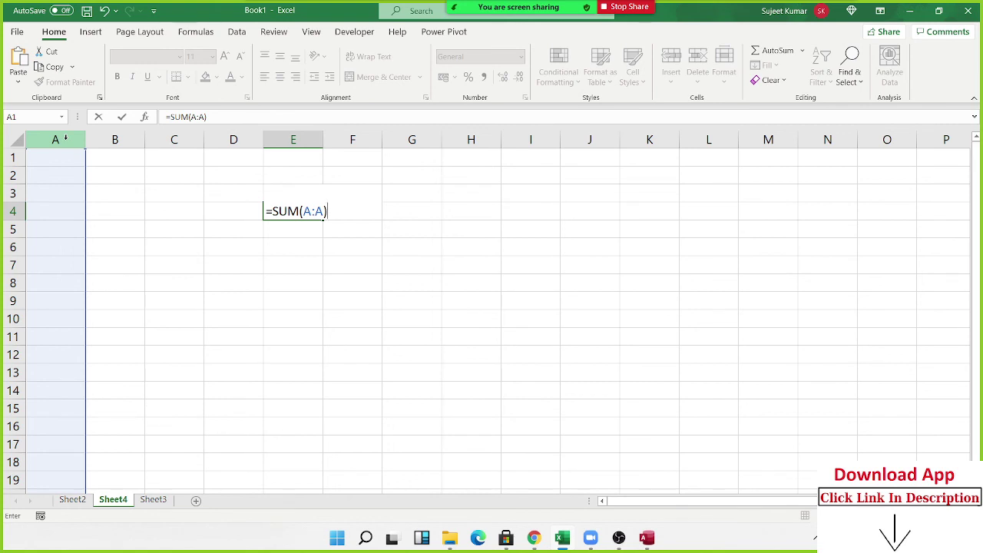
key("Return")
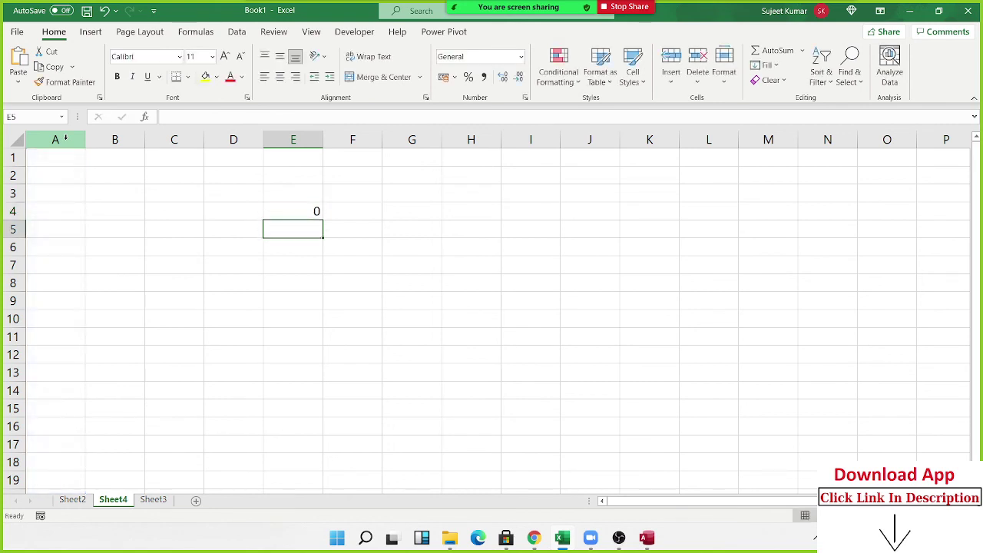
key("Up")
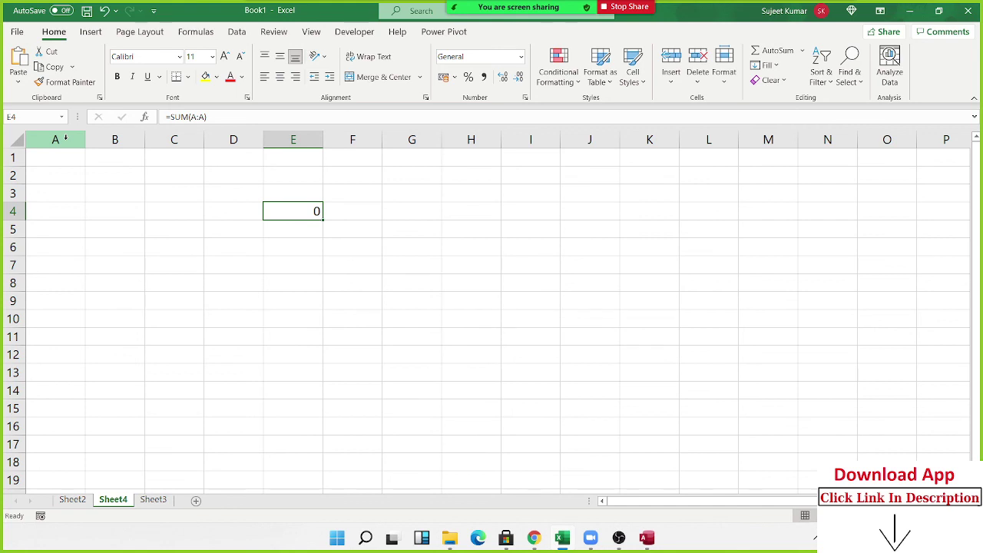
left_click(646, 537)
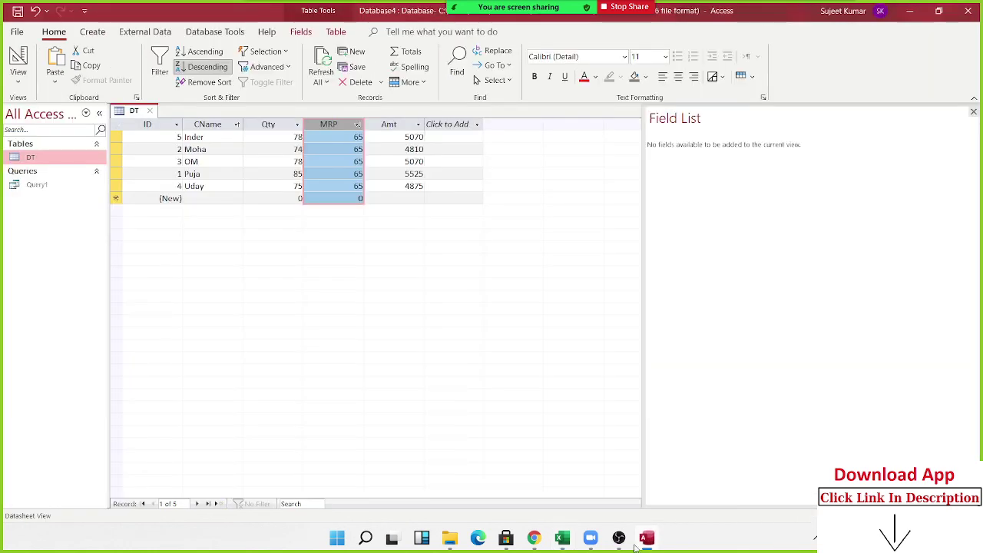